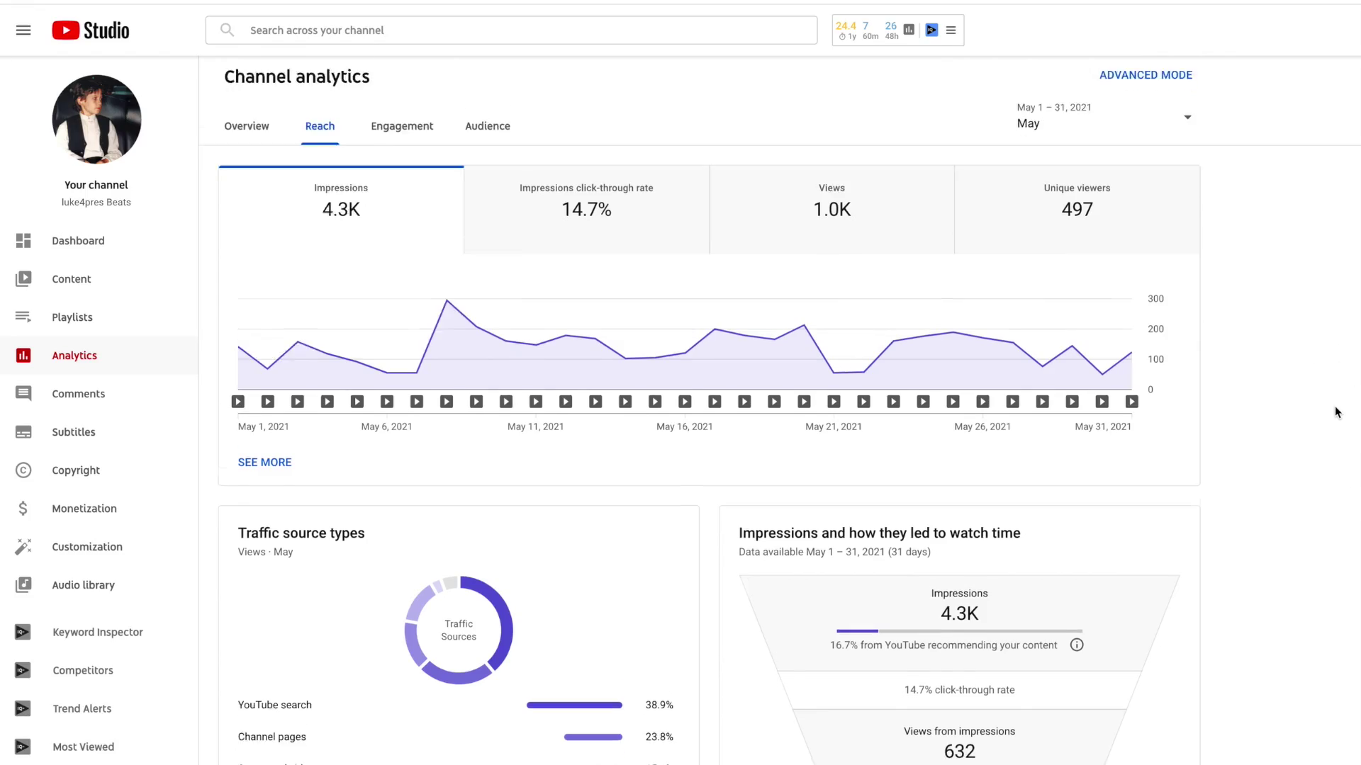
Open May's YouTube search terms report (398 views) and browse its keywords, led by yung mal type beat.
scroll(1336, 418, "down", 10)
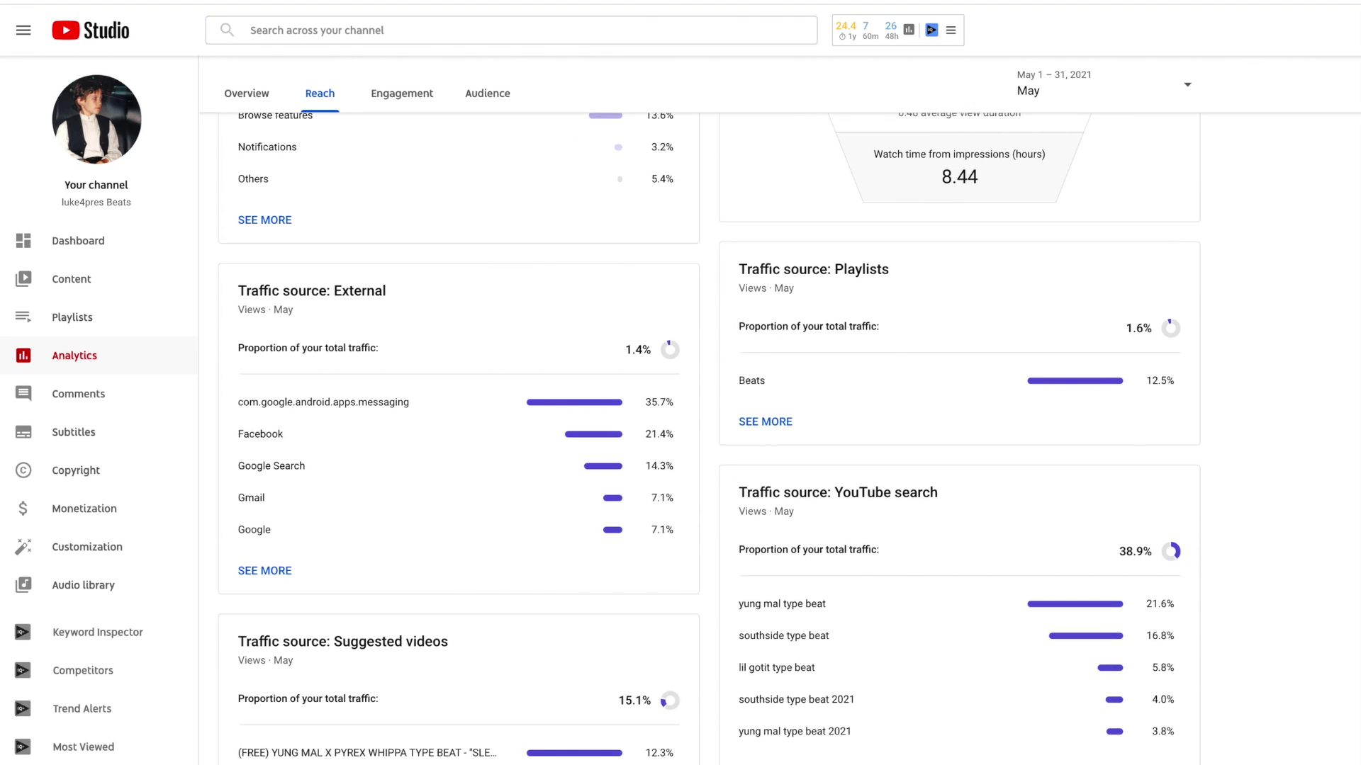
left_click(753, 624)
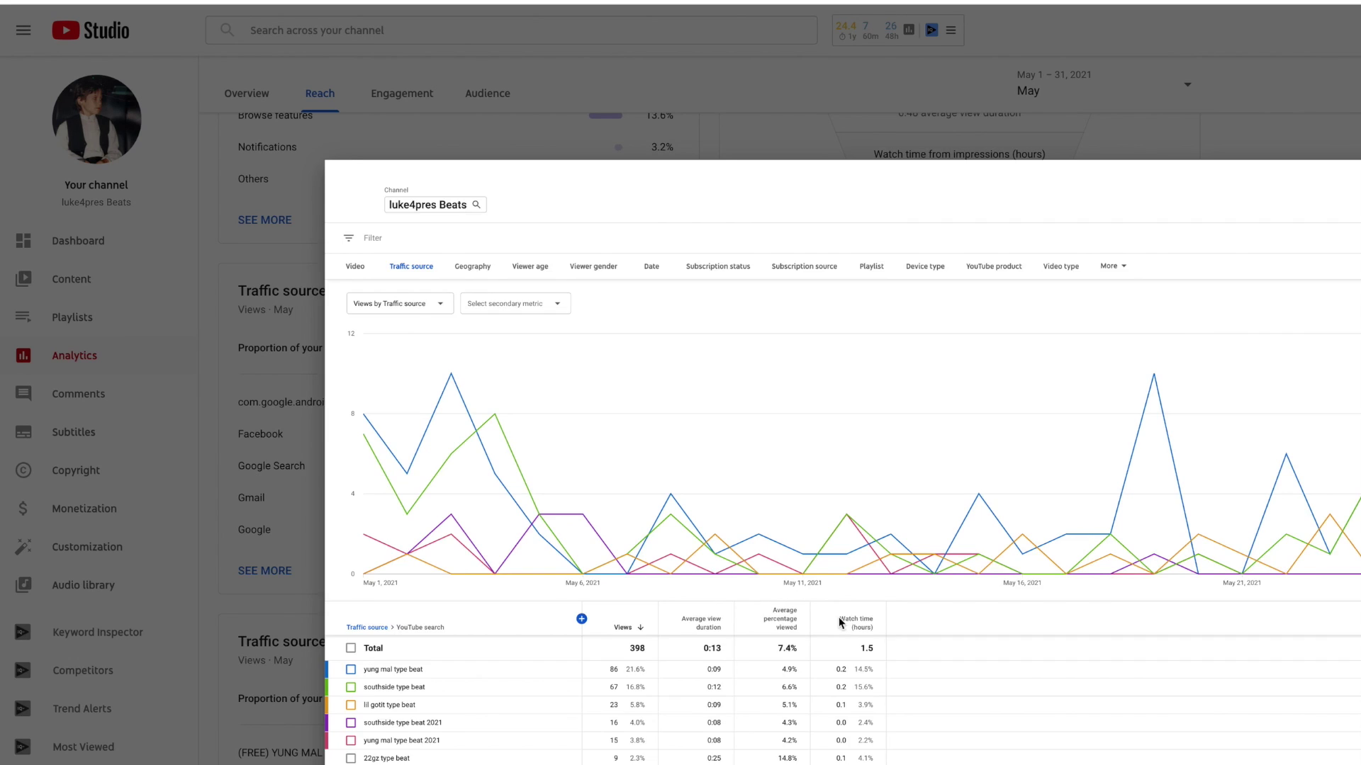
scroll(415, 702, "down", 2)
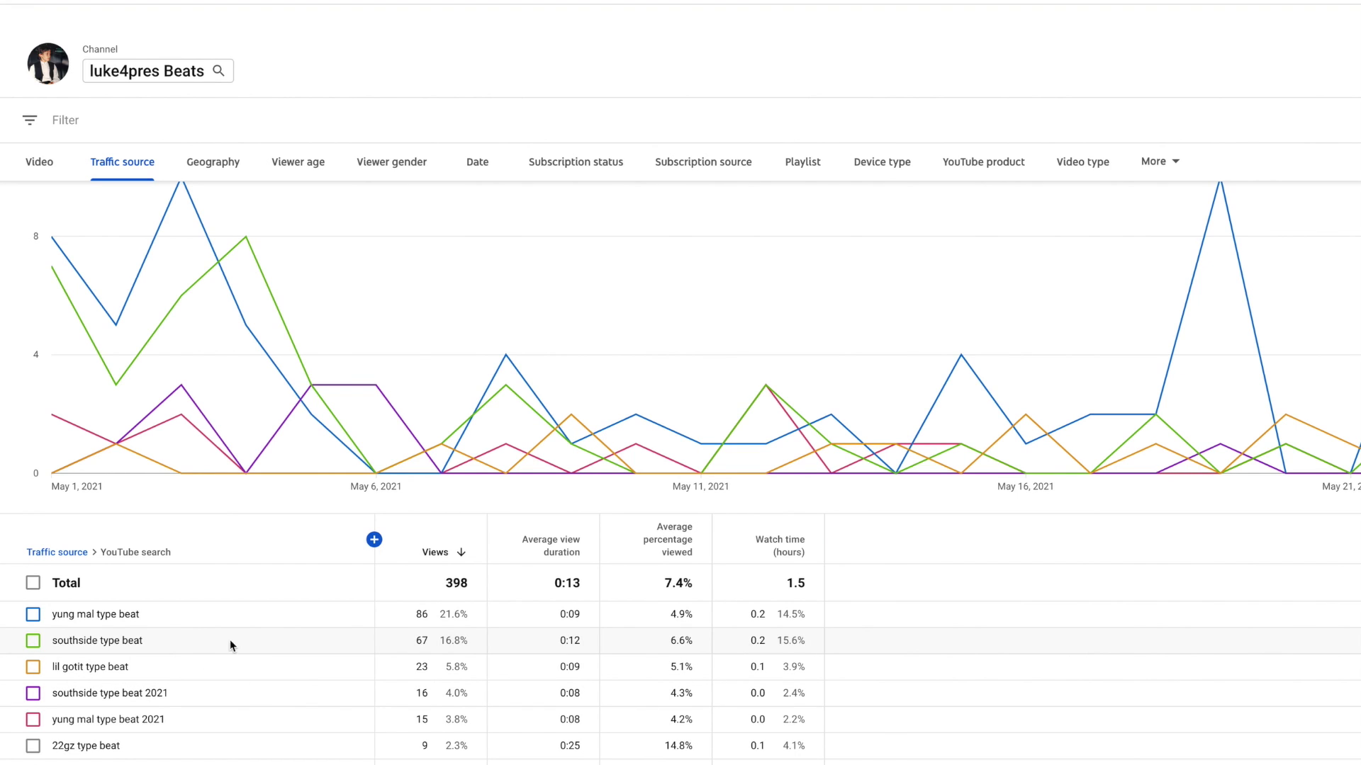
scroll(221, 637, "down", 1)
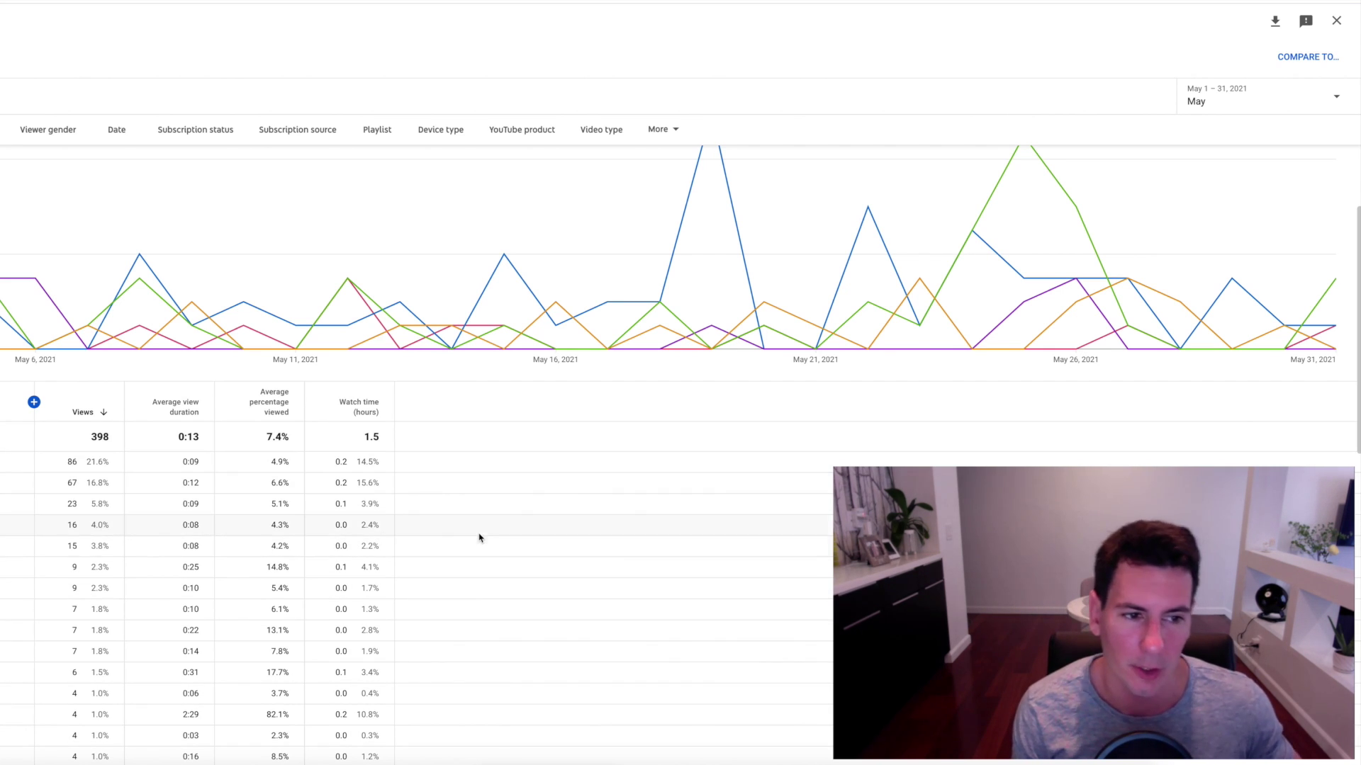
scroll(482, 539, "down", 2)
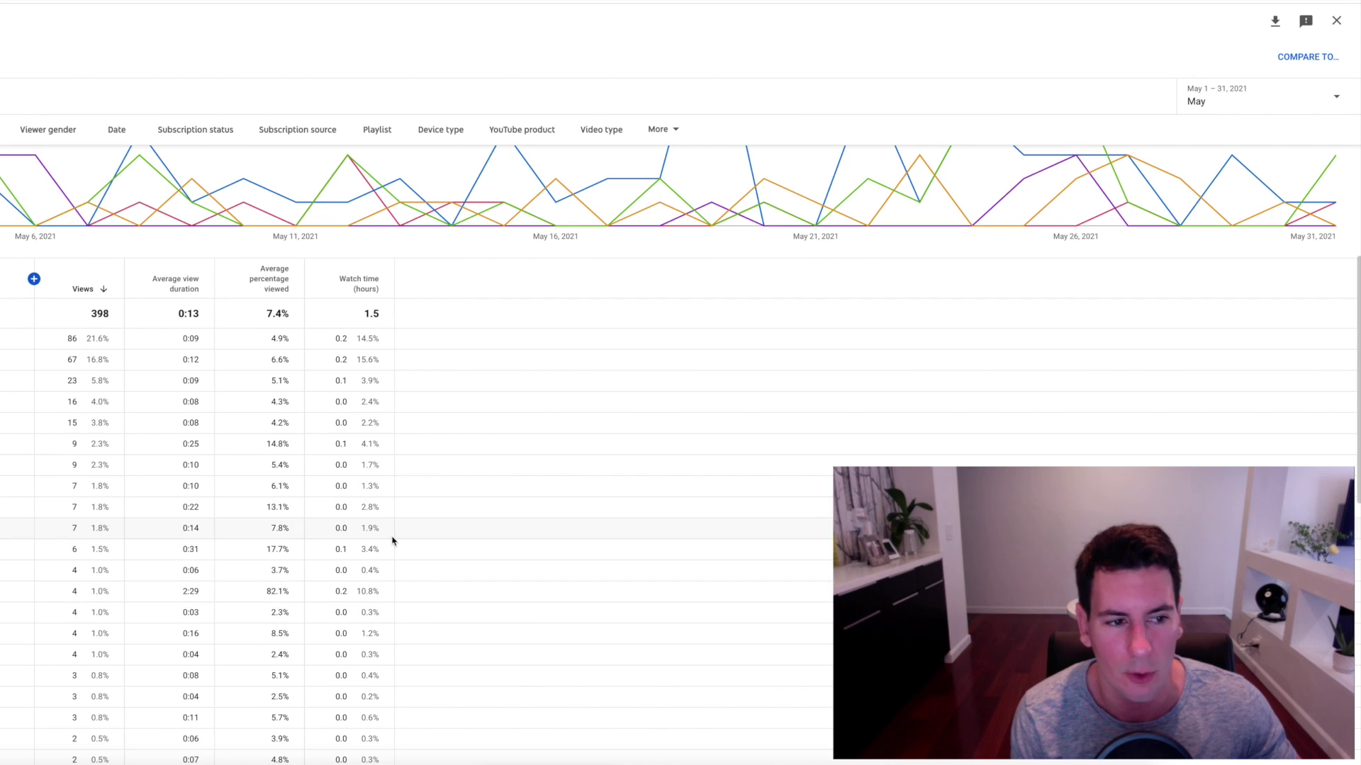
scroll(392, 541, "down", 2)
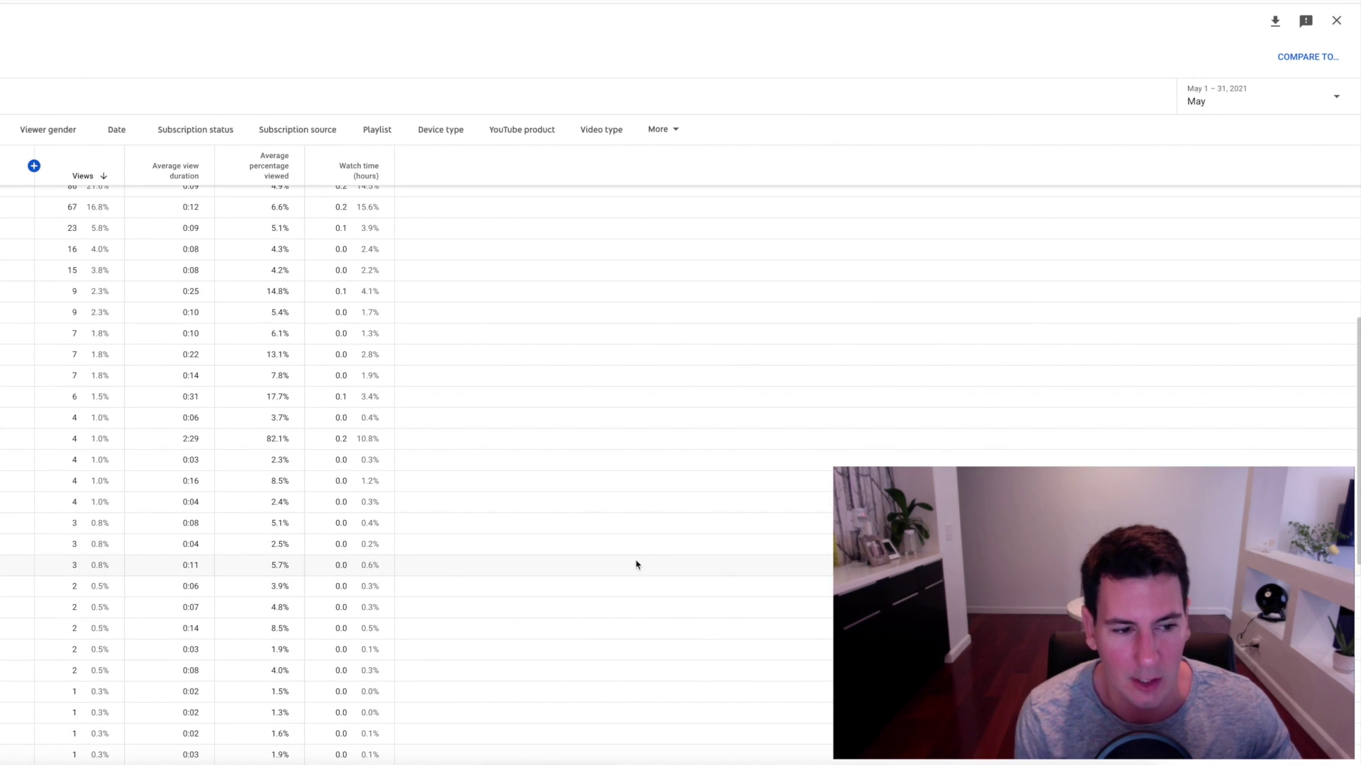
scroll(635, 562, "down", 7)
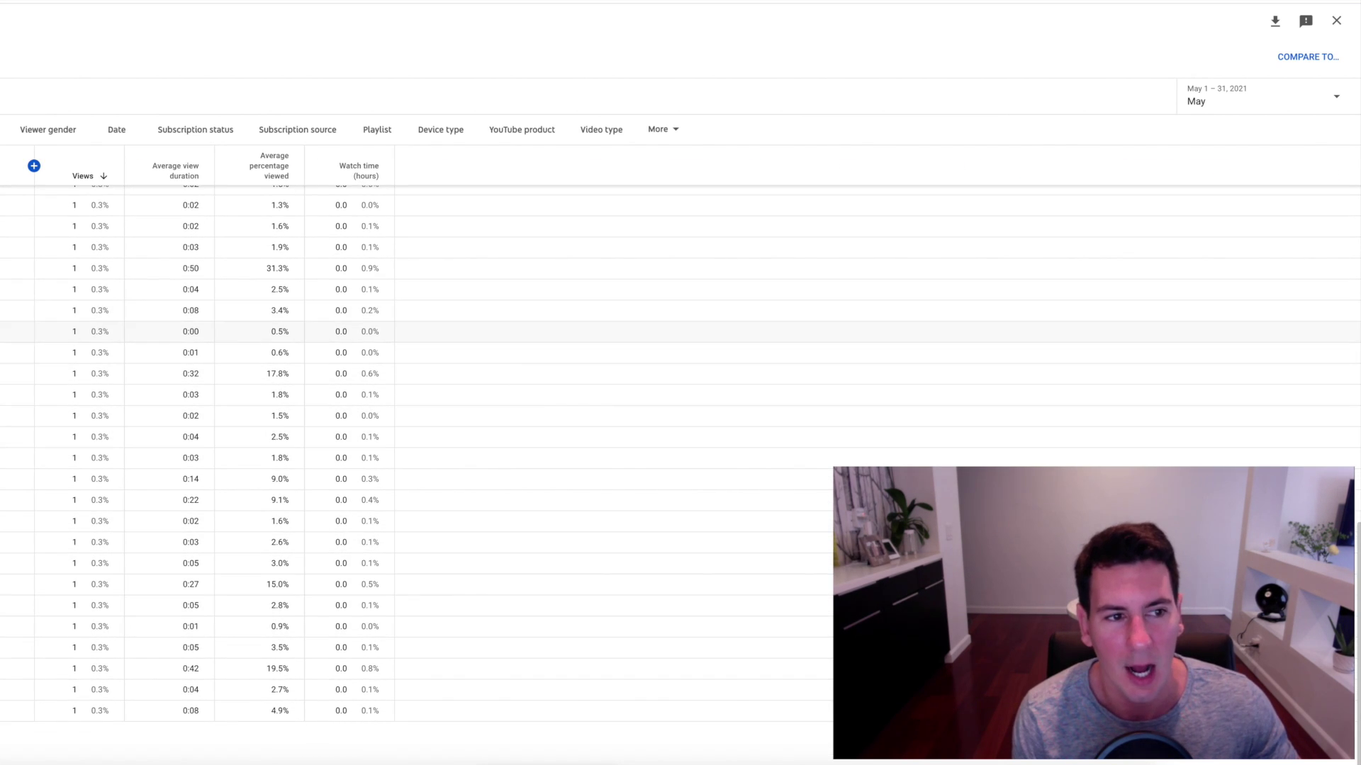
scroll(496, 425, "up", 1)
scroll(723, 347, "up", 10)
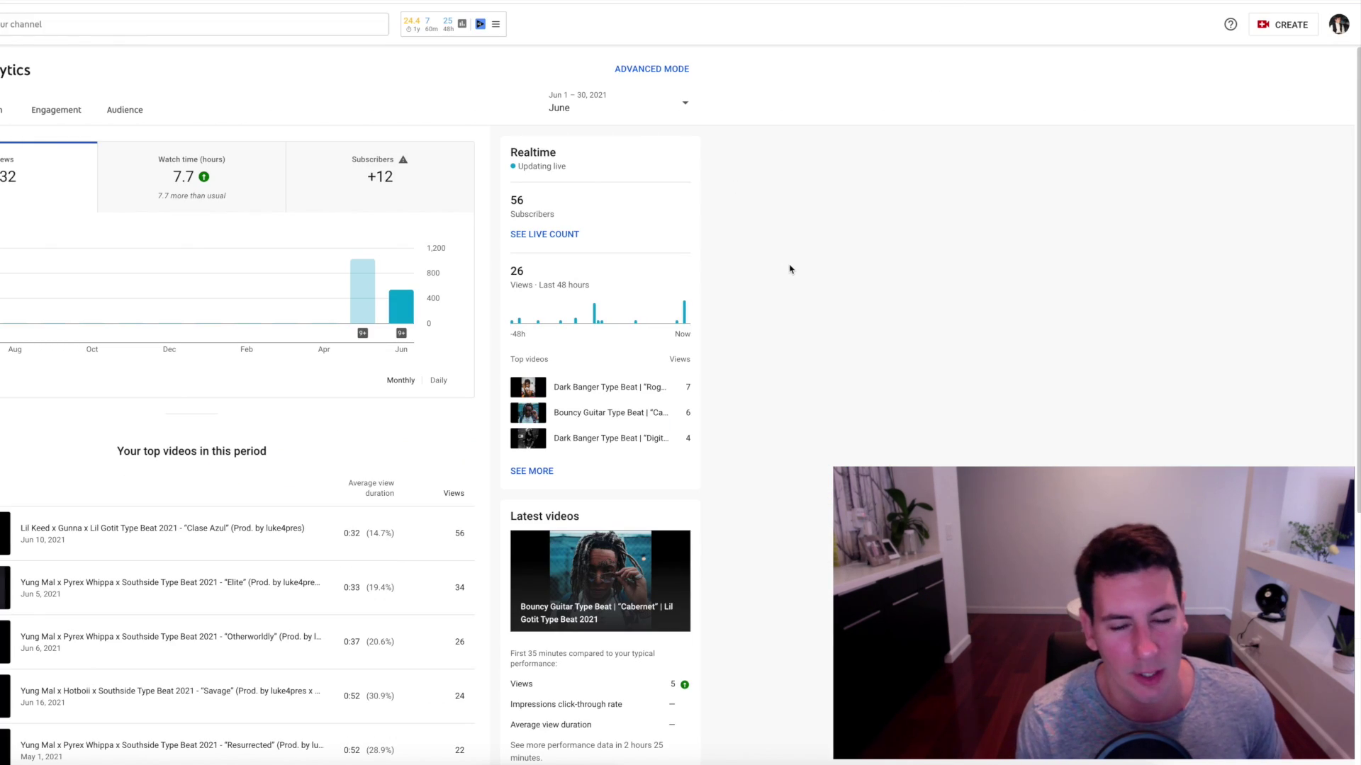
Scroll through the May Reach analytics showing 4.3K impressions, 1.0K views and 497 unique viewers.
scroll(790, 269, "down", 2)
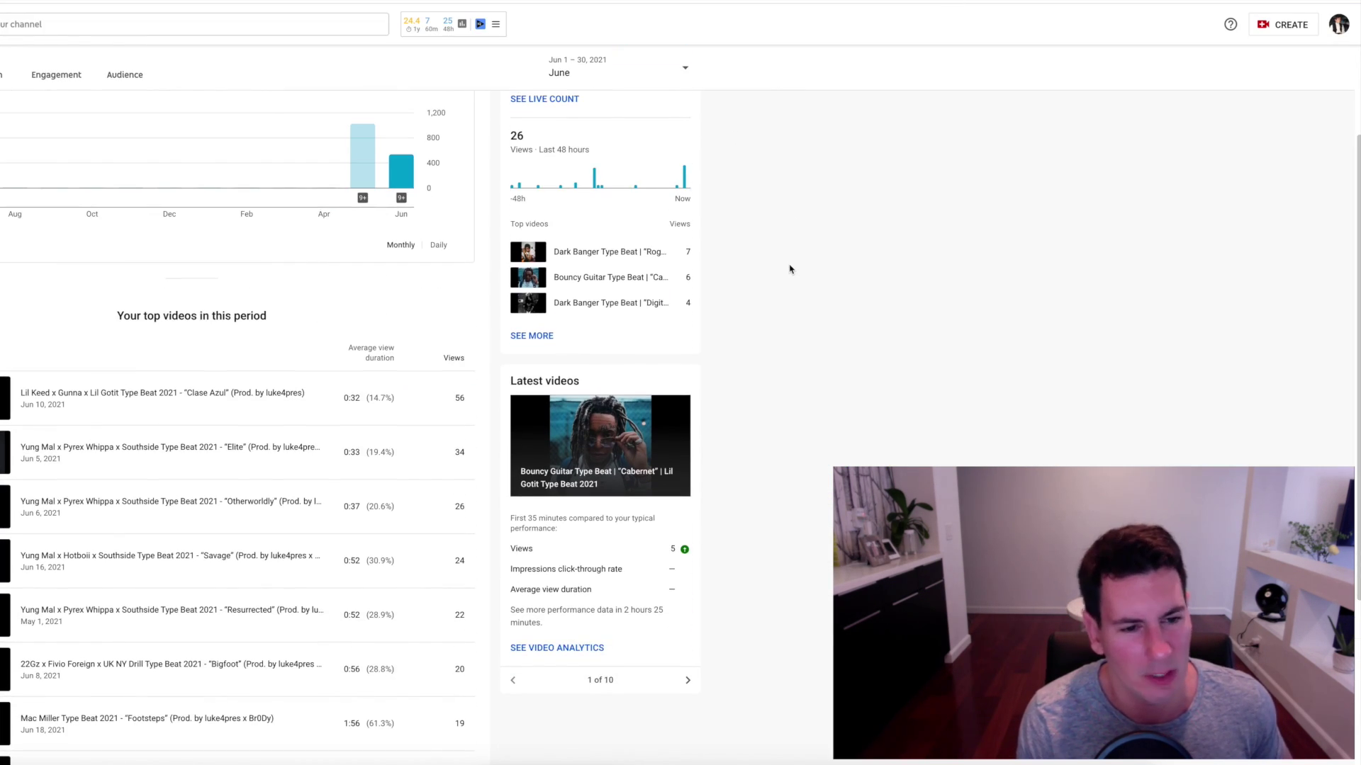
scroll(790, 269, "down", 3)
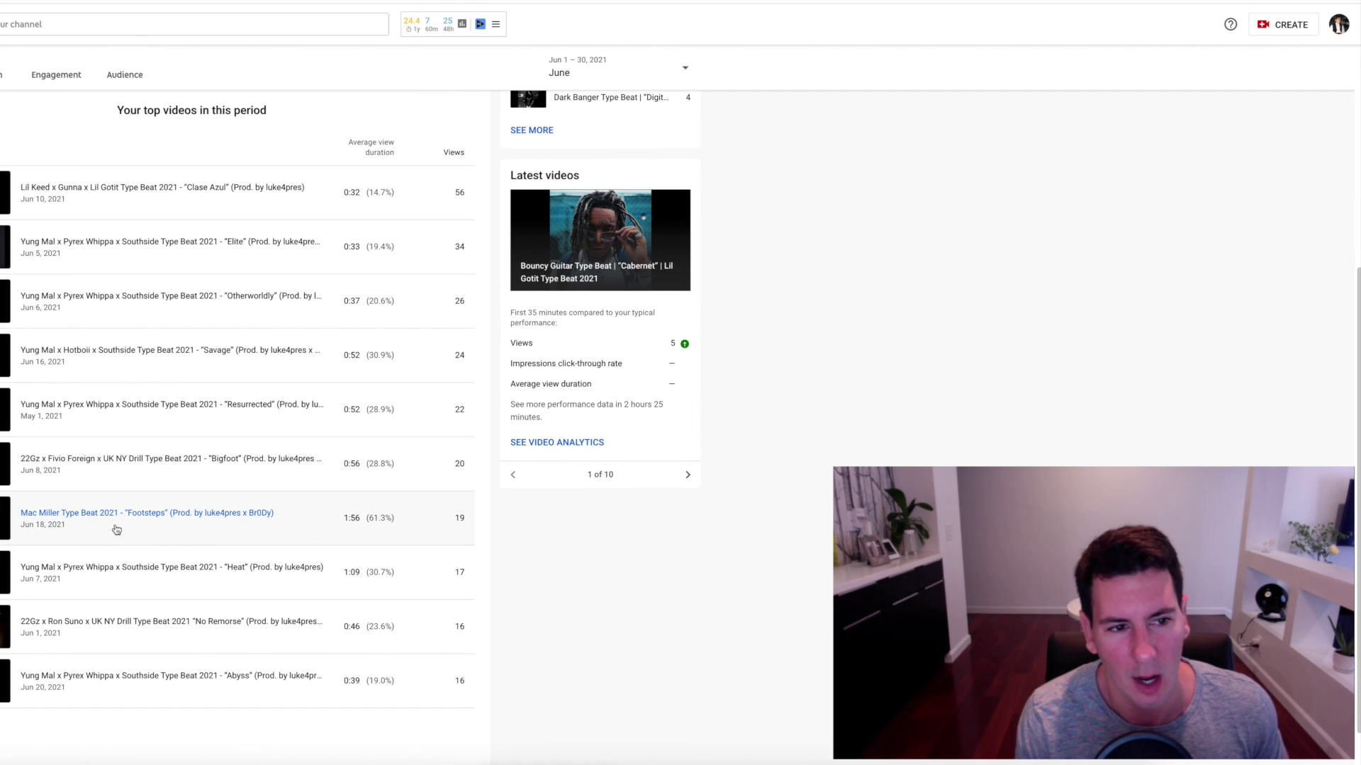
scroll(162, 612, "up", 2)
scroll(163, 613, "down", 2)
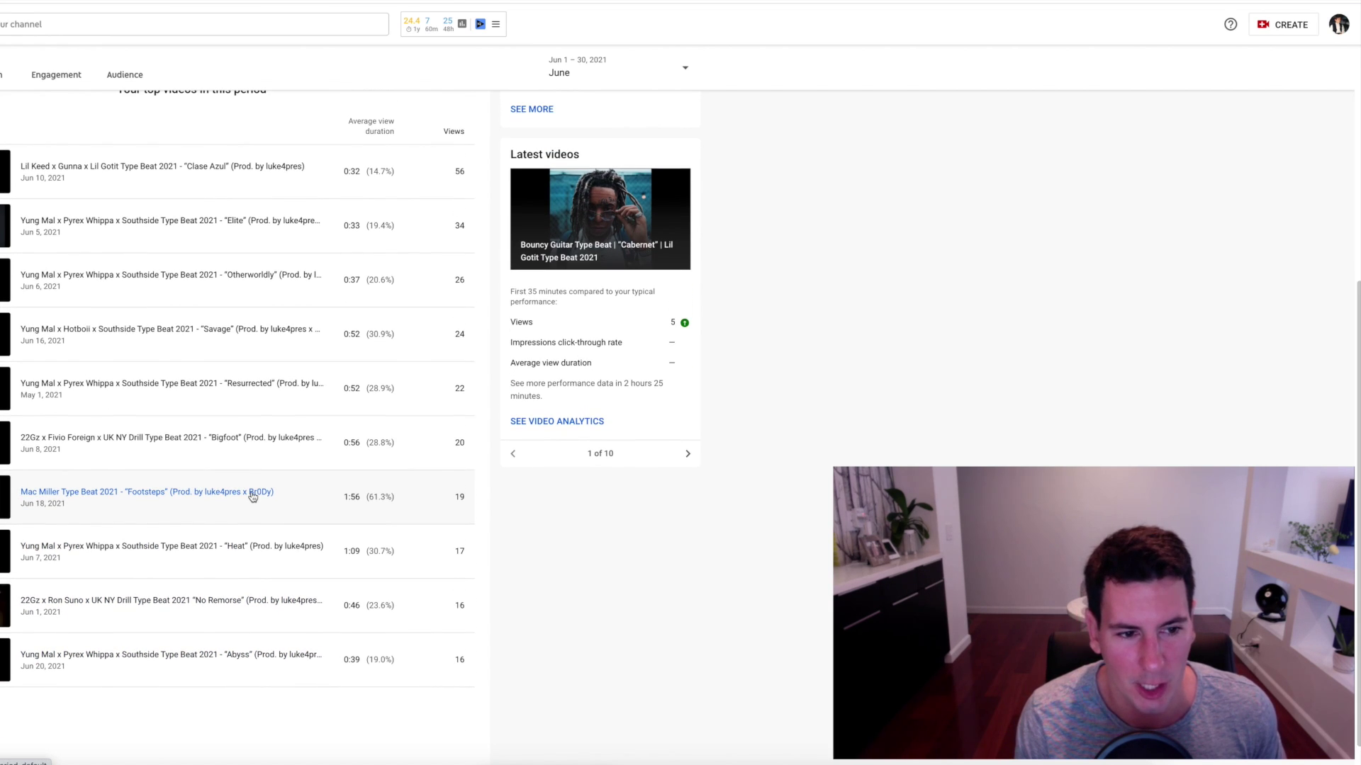
scroll(259, 491, "up", 5)
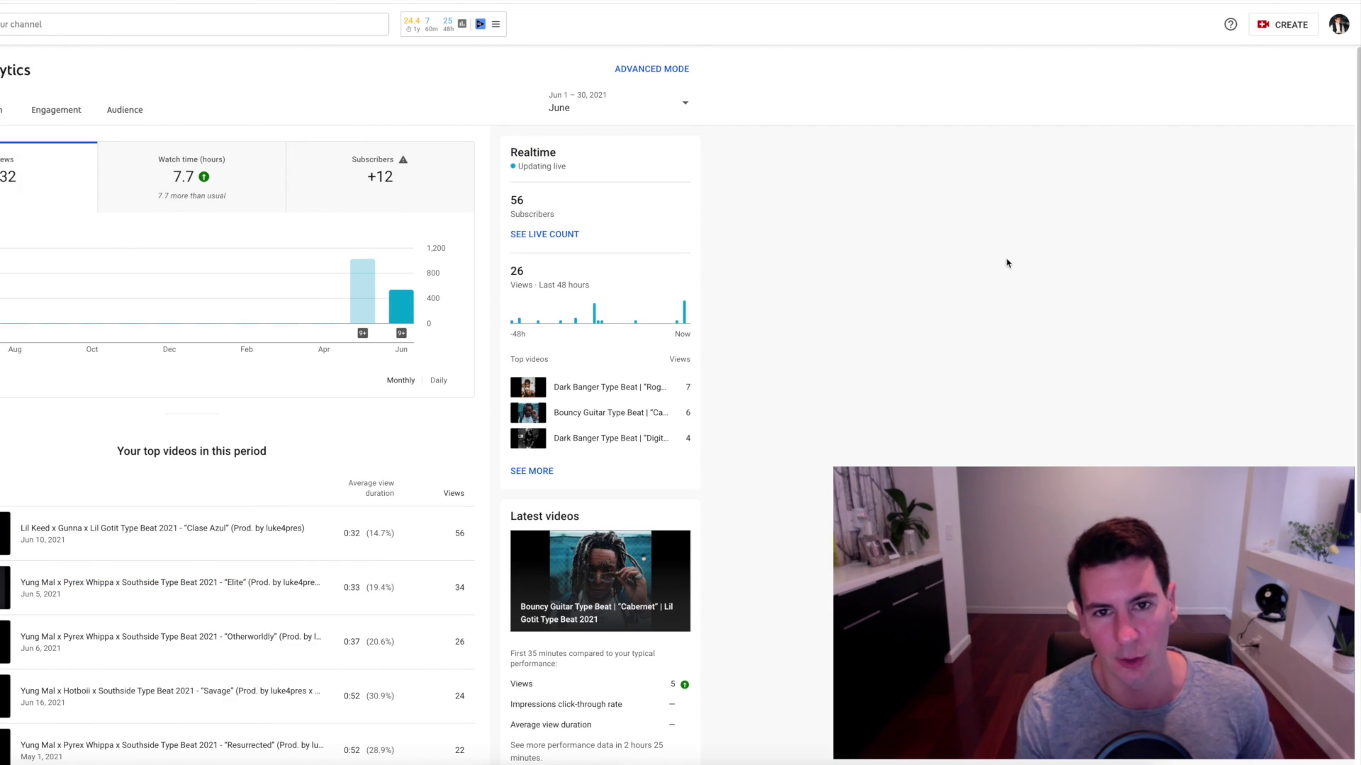
scroll(844, 273, "down", 5)
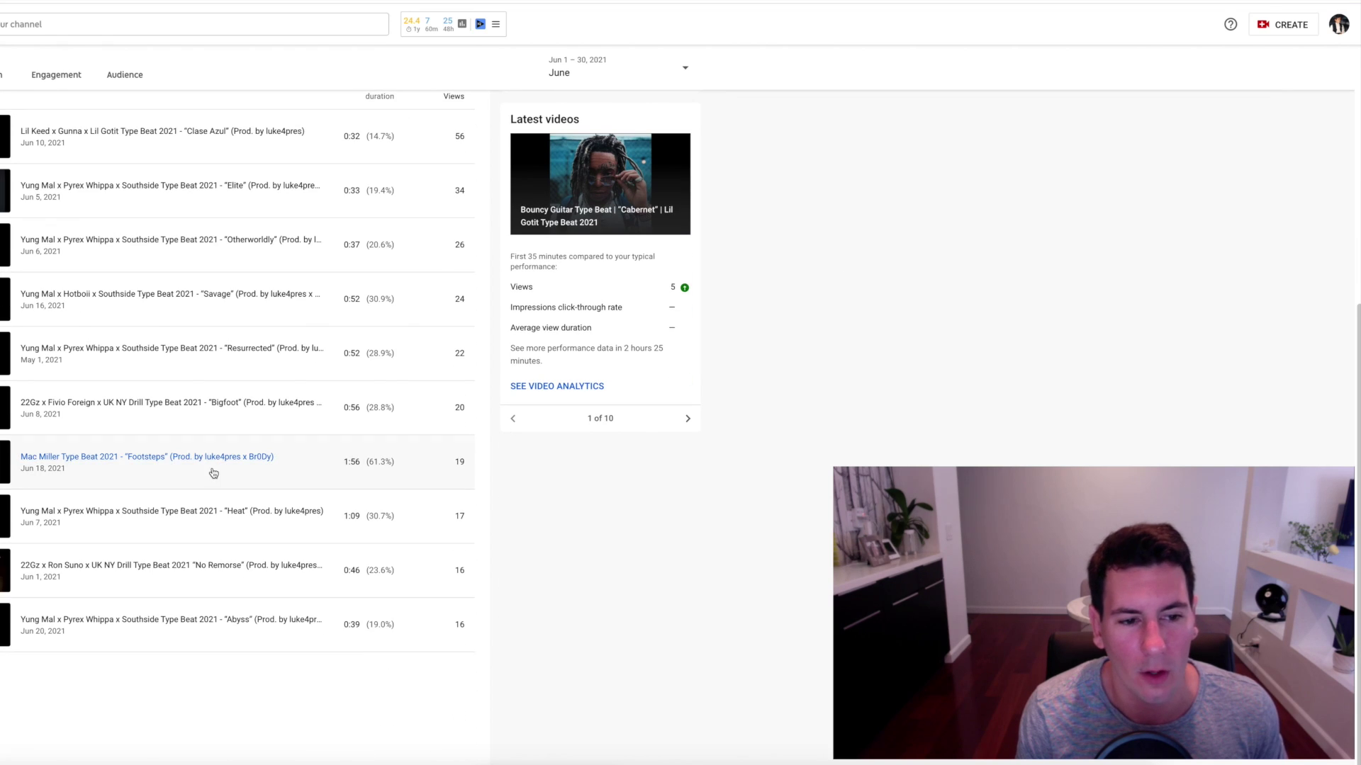
scroll(233, 467, "up", 3)
scroll(932, 460, "down", 3)
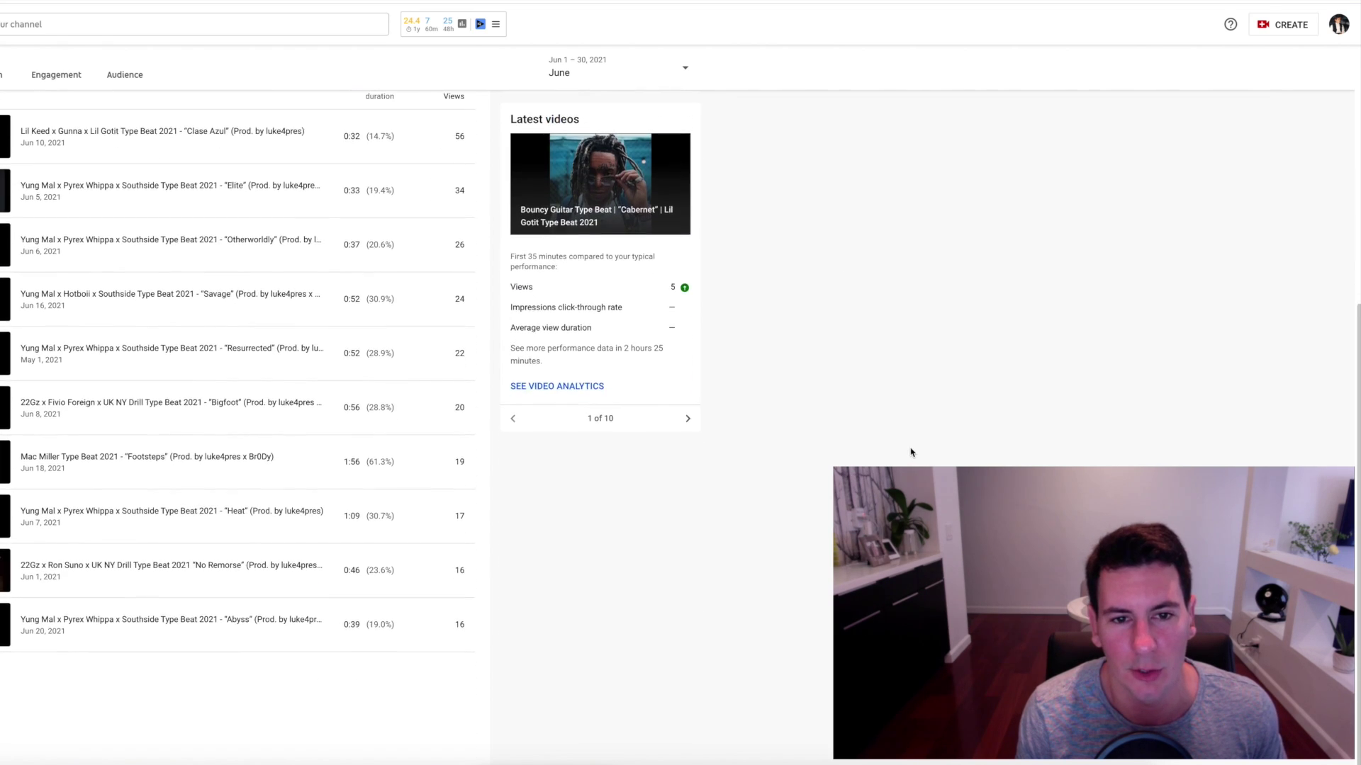
scroll(911, 455, "up", 6)
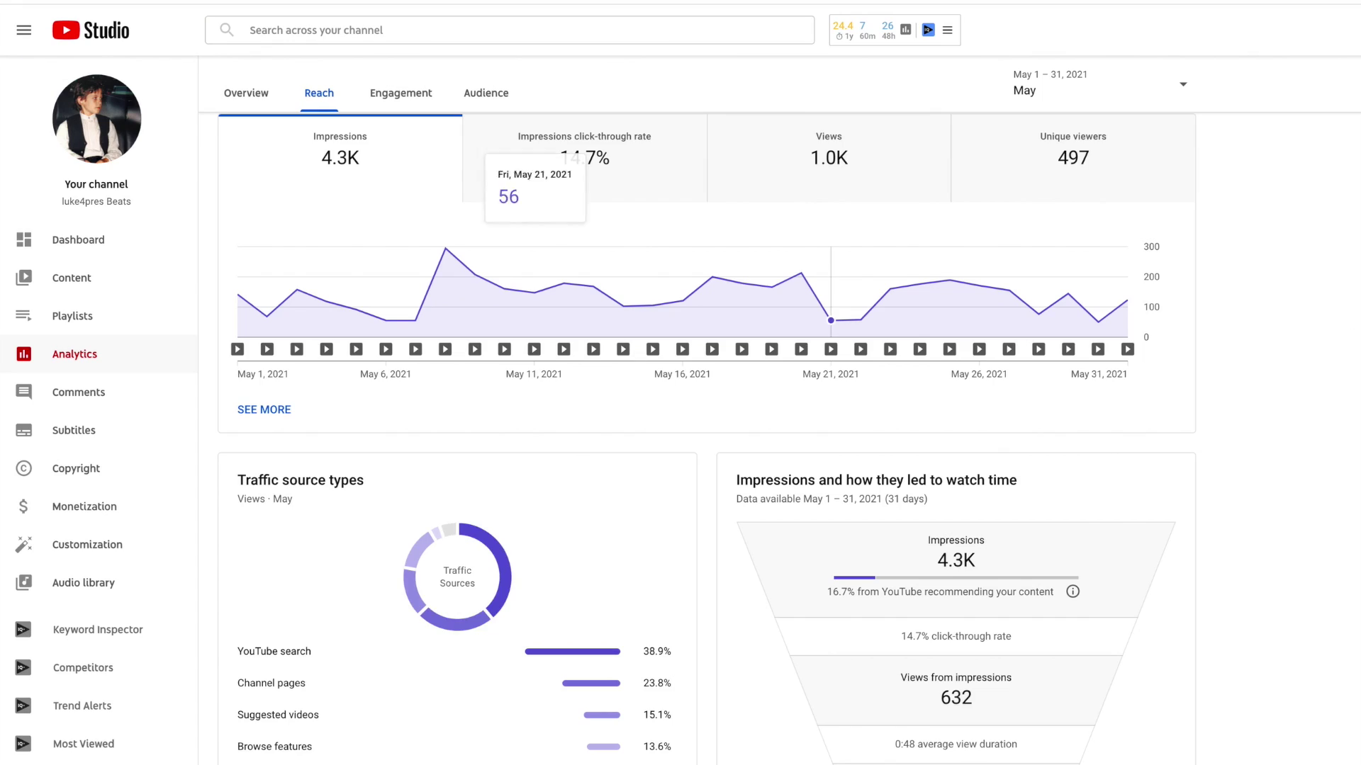
Scroll up the Reach report, now covering June with 5.0K impressions and 8.1% click-through rate.
scroll(829, 304, "up", 1)
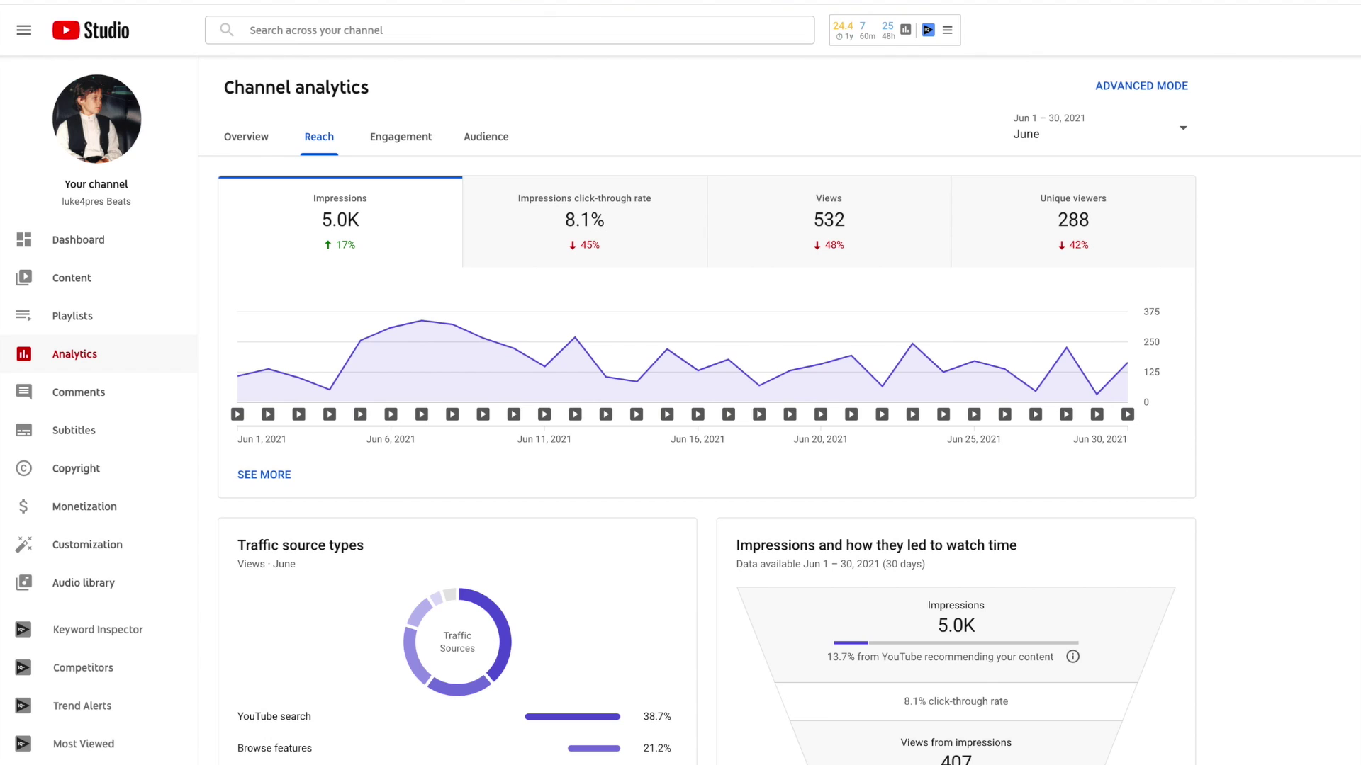
Scroll down the June Reach report to review its traffic source types.
scroll(1329, 354, "down", 1)
scroll(734, 301, "up", 1)
scroll(1029, 388, "down", 1)
scroll(1028, 389, "up", 1)
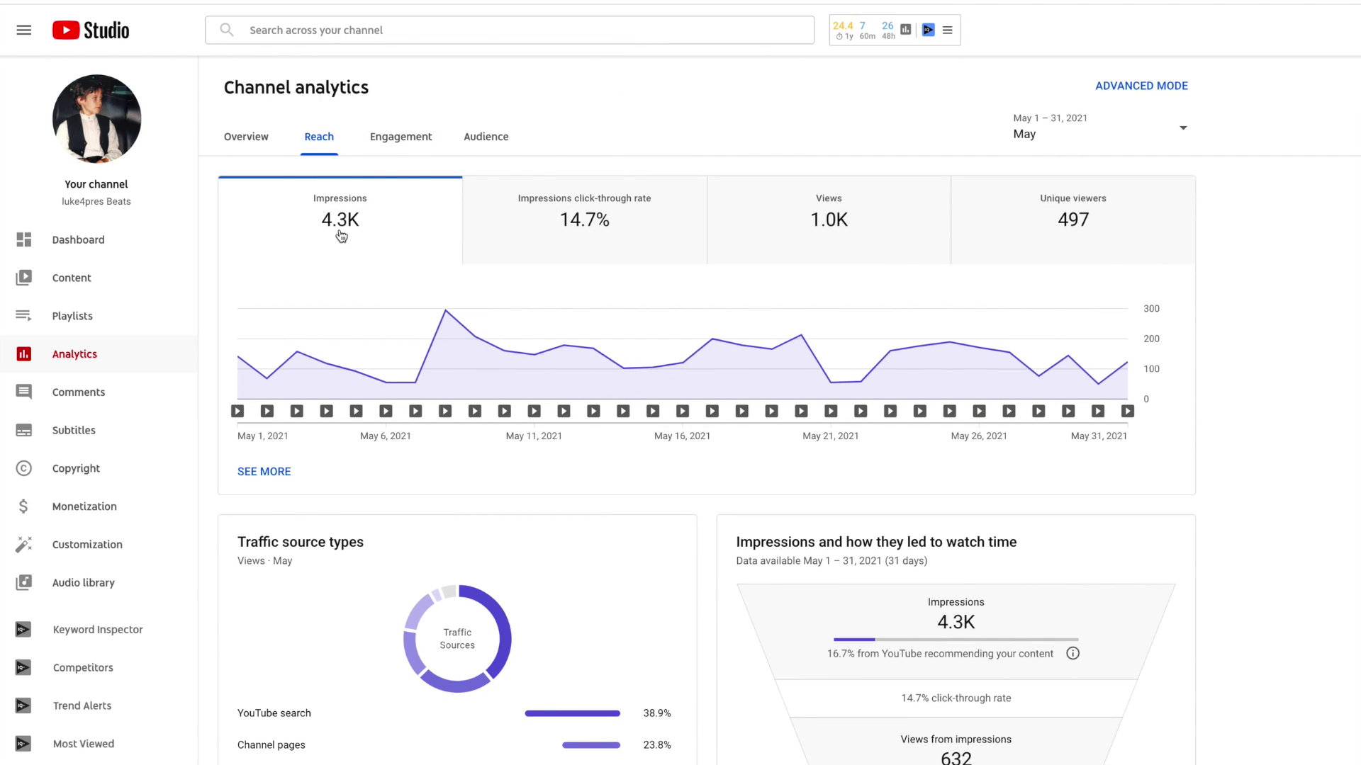
mouse_move(350, 241)
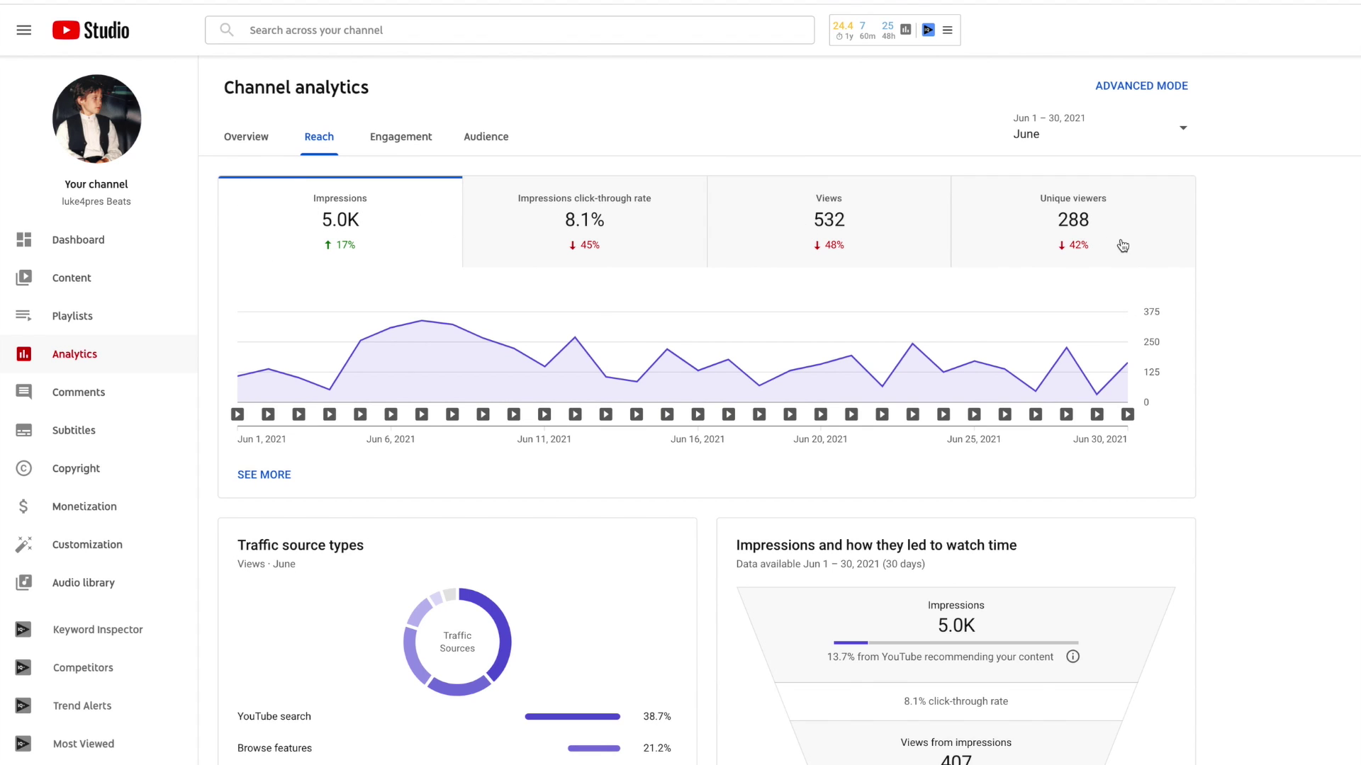
scroll(706, 439, "down", 2)
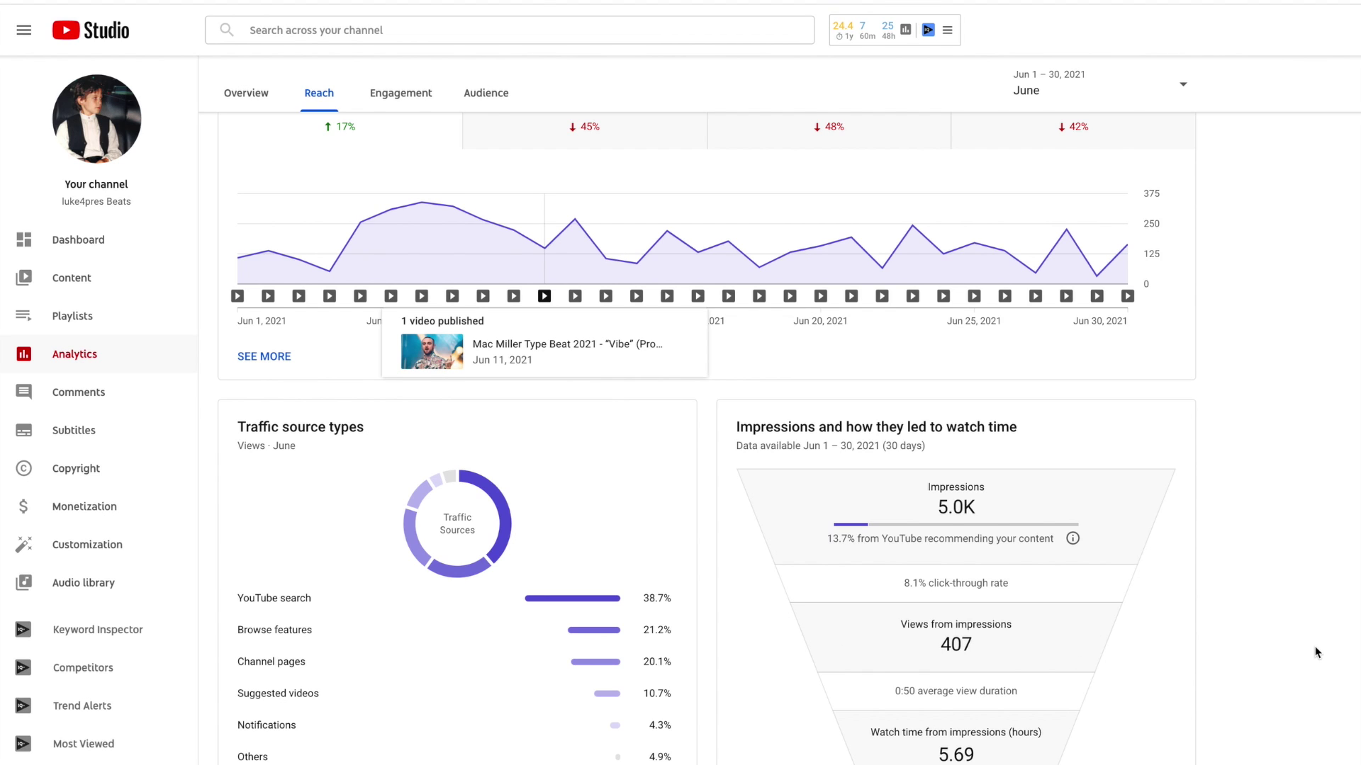
scroll(1319, 645, "down", 3)
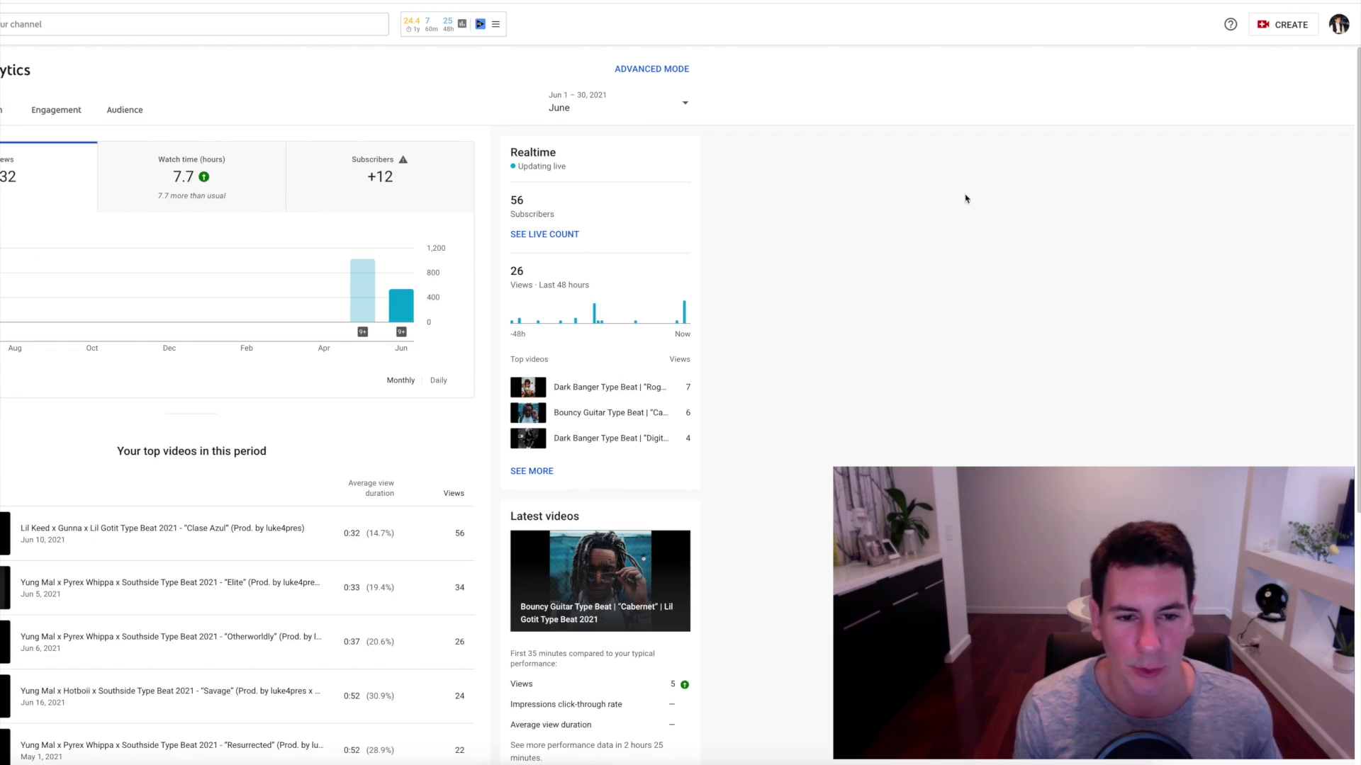
scroll(965, 201, "down", 1)
scroll(965, 201, "down", 1)
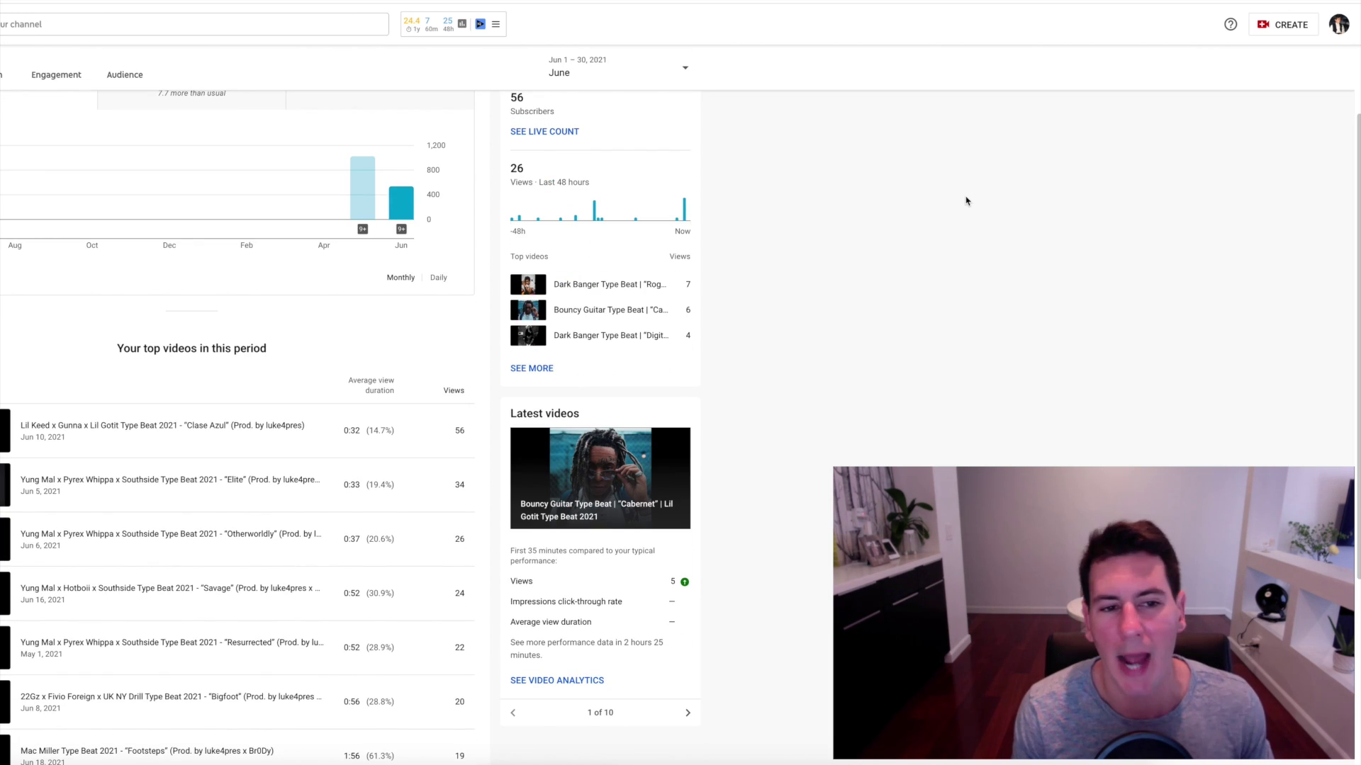
scroll(959, 200, "down", 1)
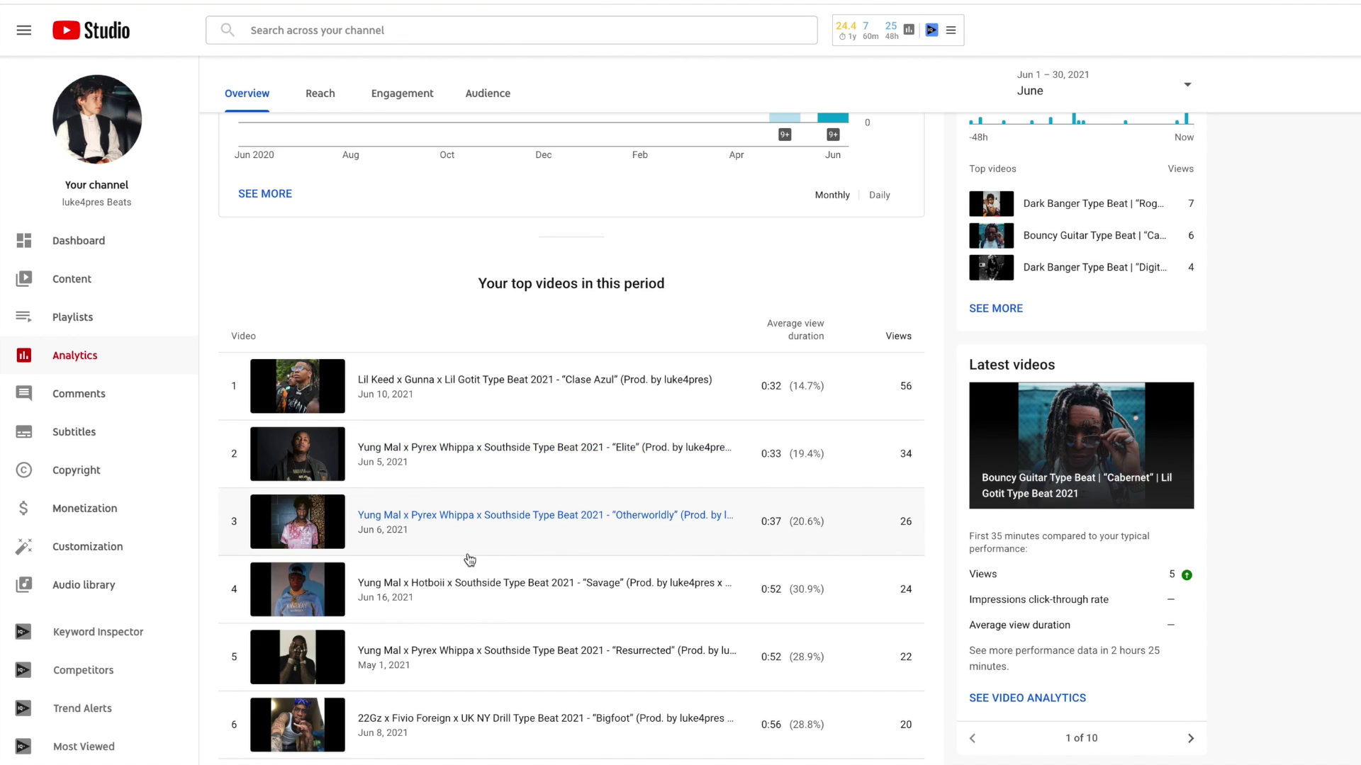
scroll(524, 603, "down", 1)
scroll(539, 614, "down", 1)
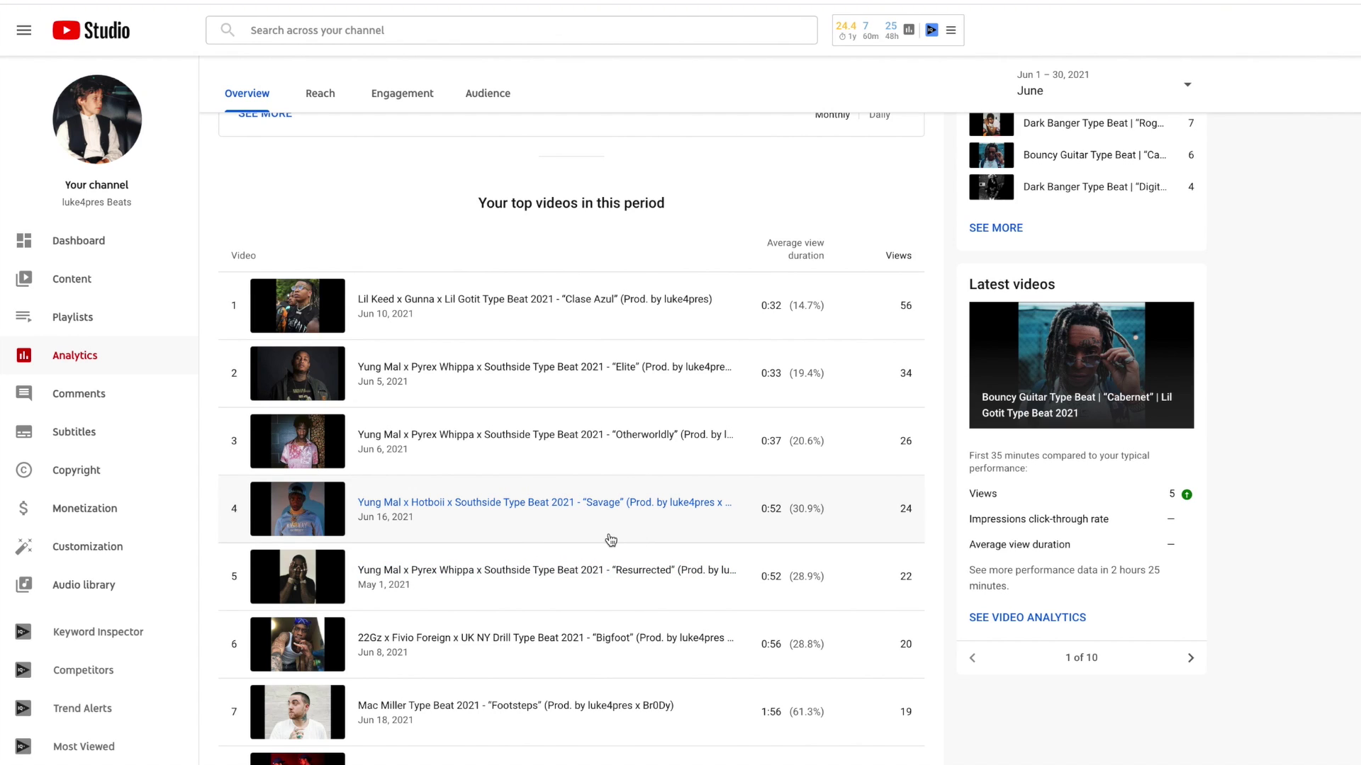
scroll(611, 540, "up", 2)
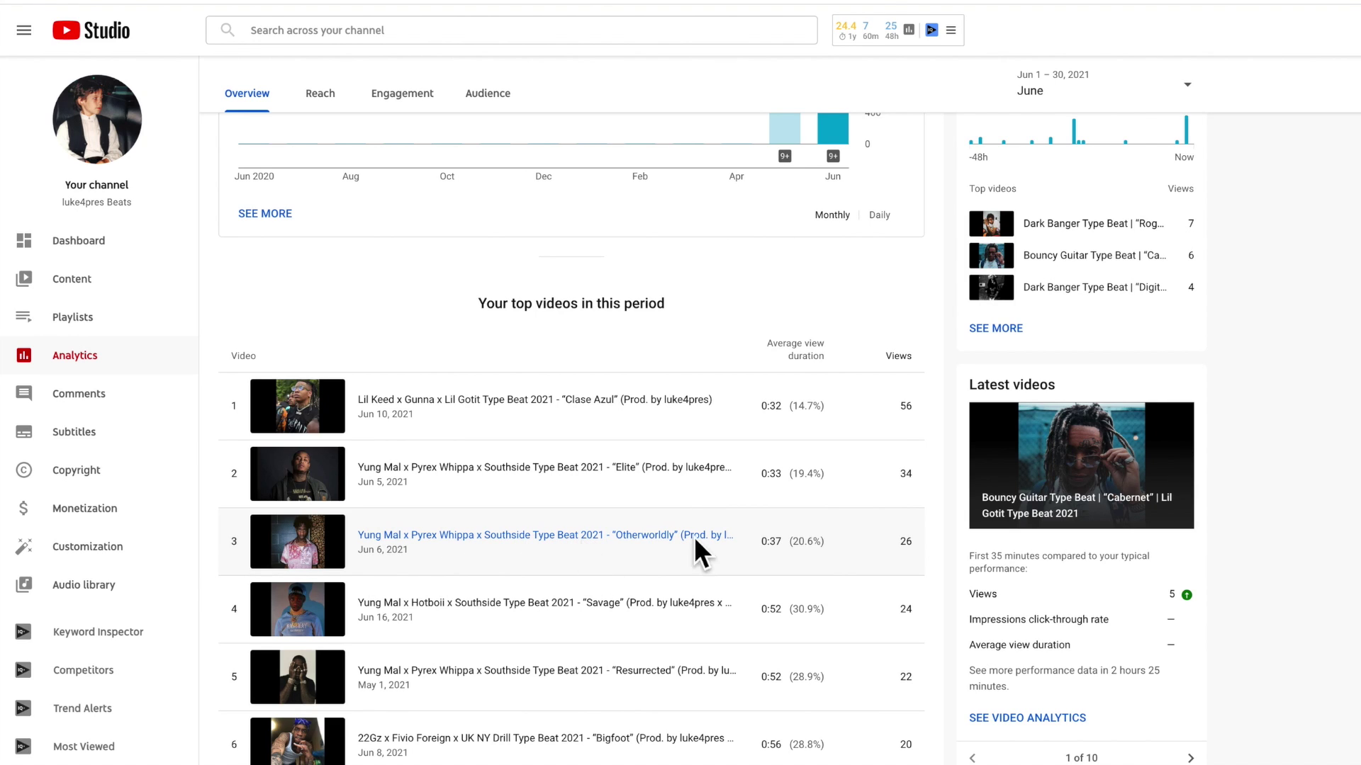
scroll(835, 523, "up", 4)
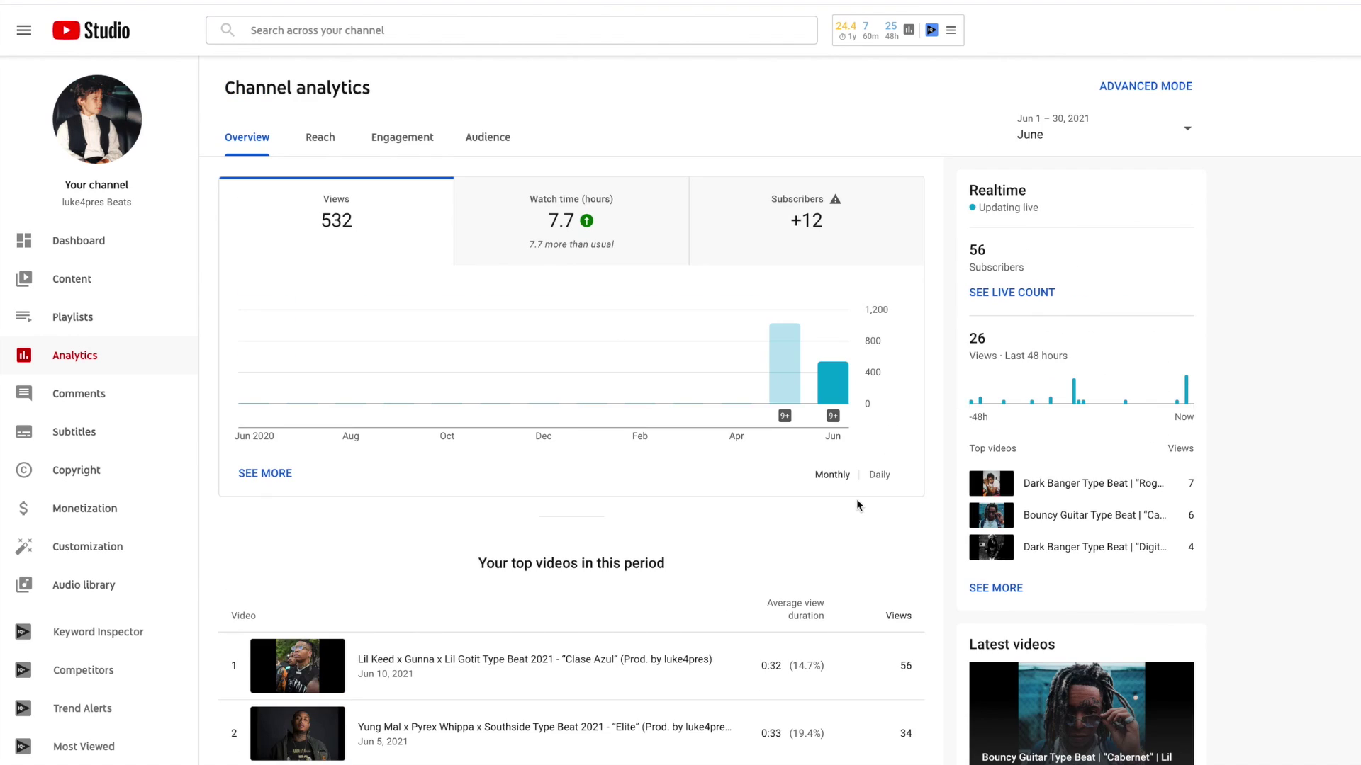
Switch from the June overview to the channel's Reach analytics.
scroll(1281, 474, "down", 2)
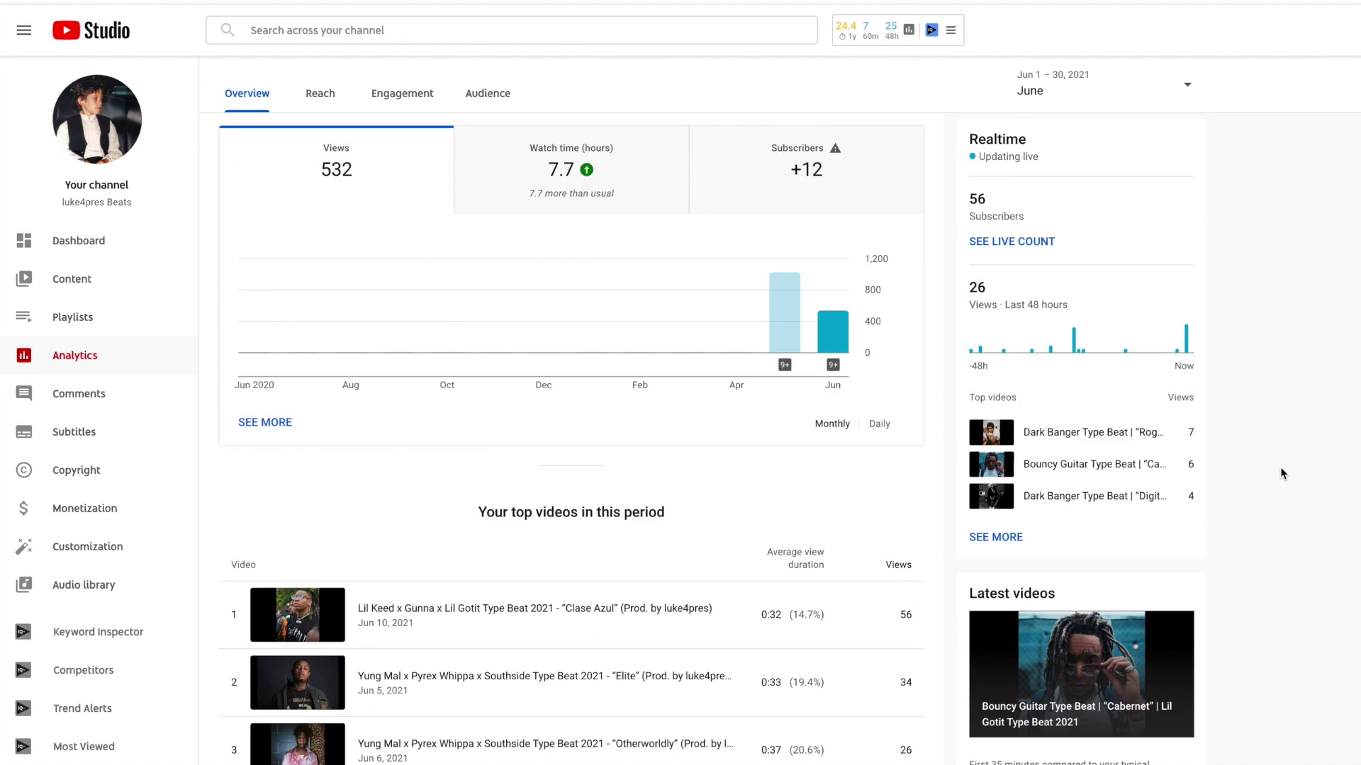
scroll(714, 247, "down", 6)
scroll(714, 246, "up", 7)
left_click(316, 141)
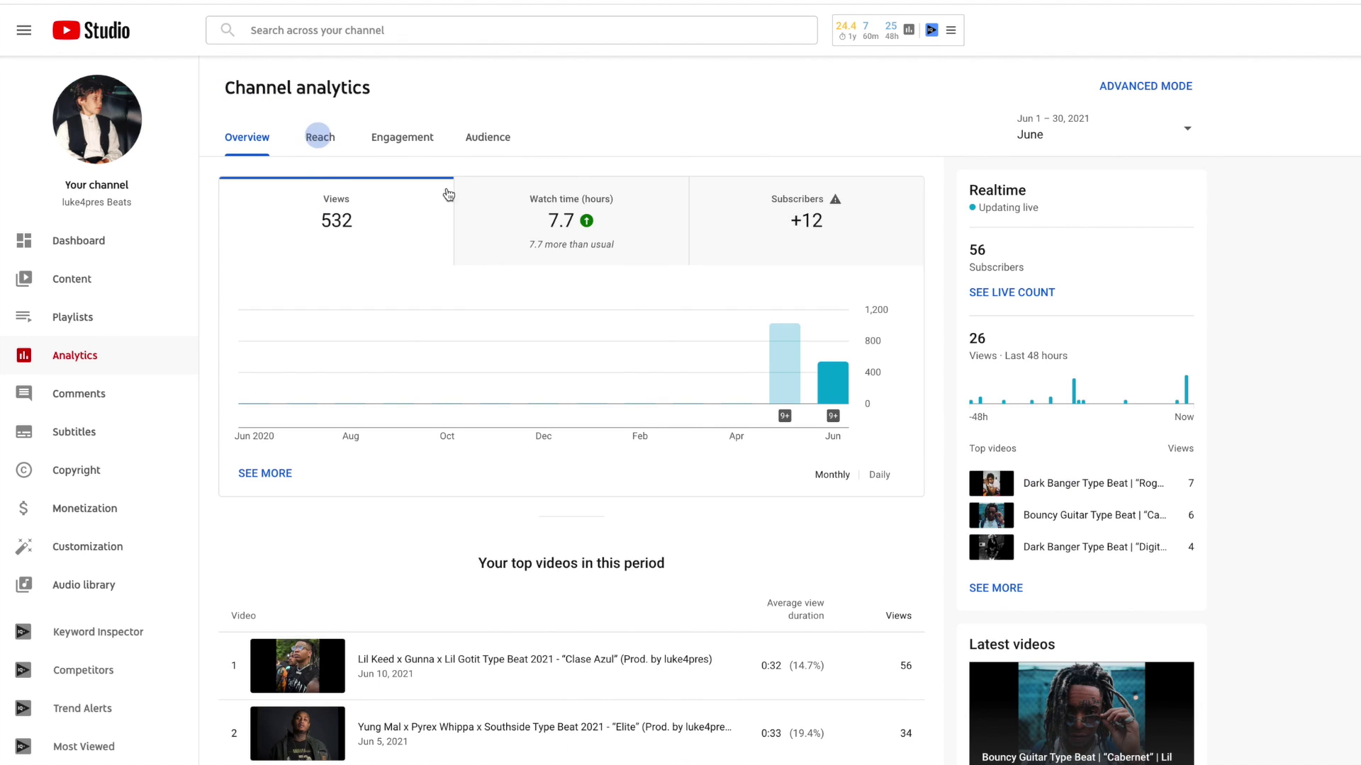
Open the full report from the 'Traffic source: YouTube search' card.
scroll(1198, 575, "down", 8)
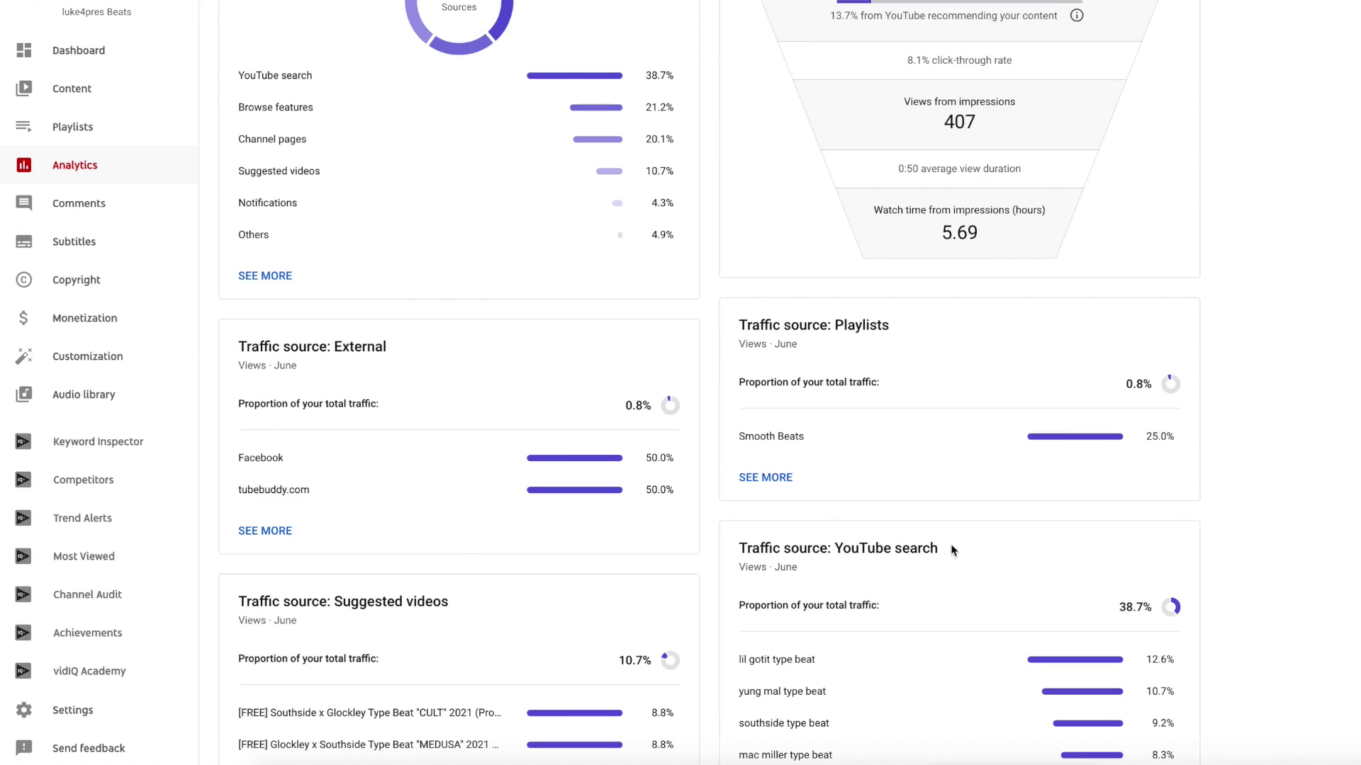
scroll(954, 550, "down", 3)
left_click(780, 679)
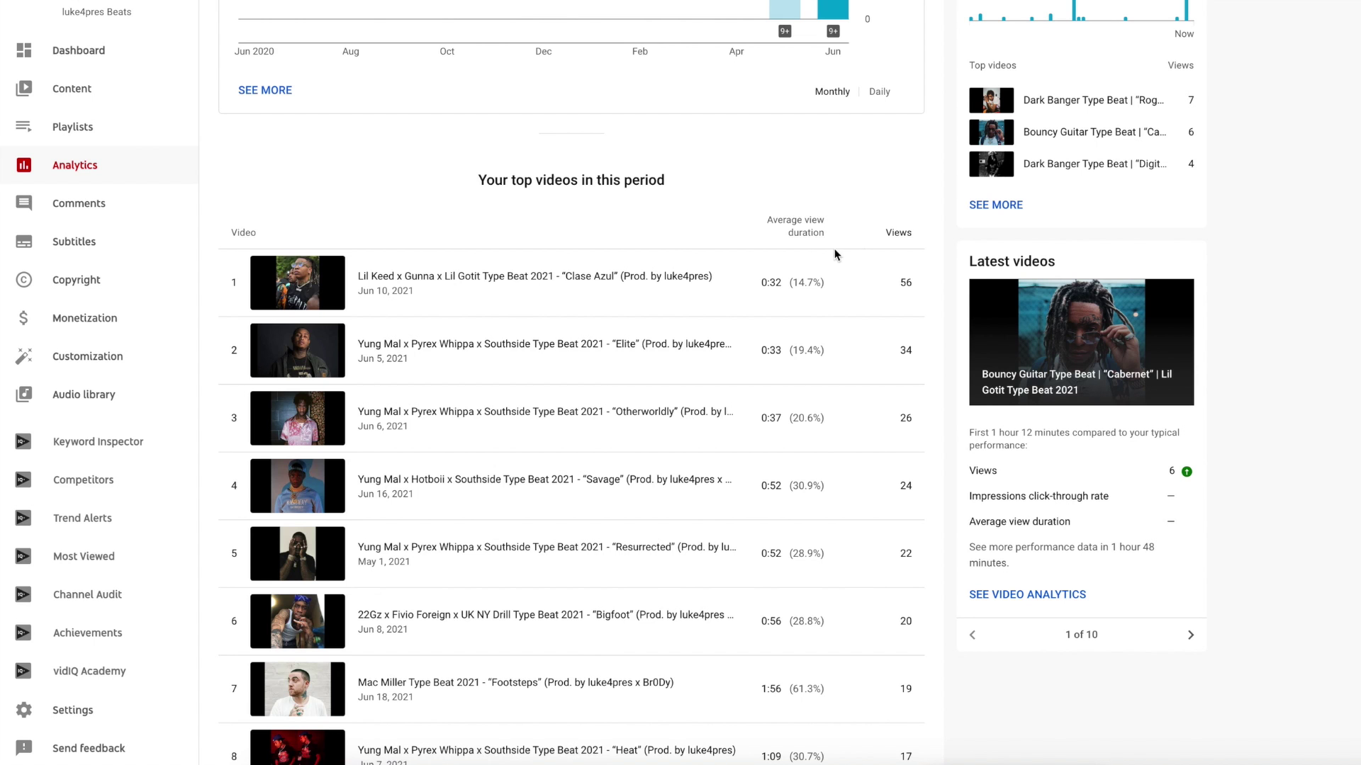
scroll(836, 253, "down", 1)
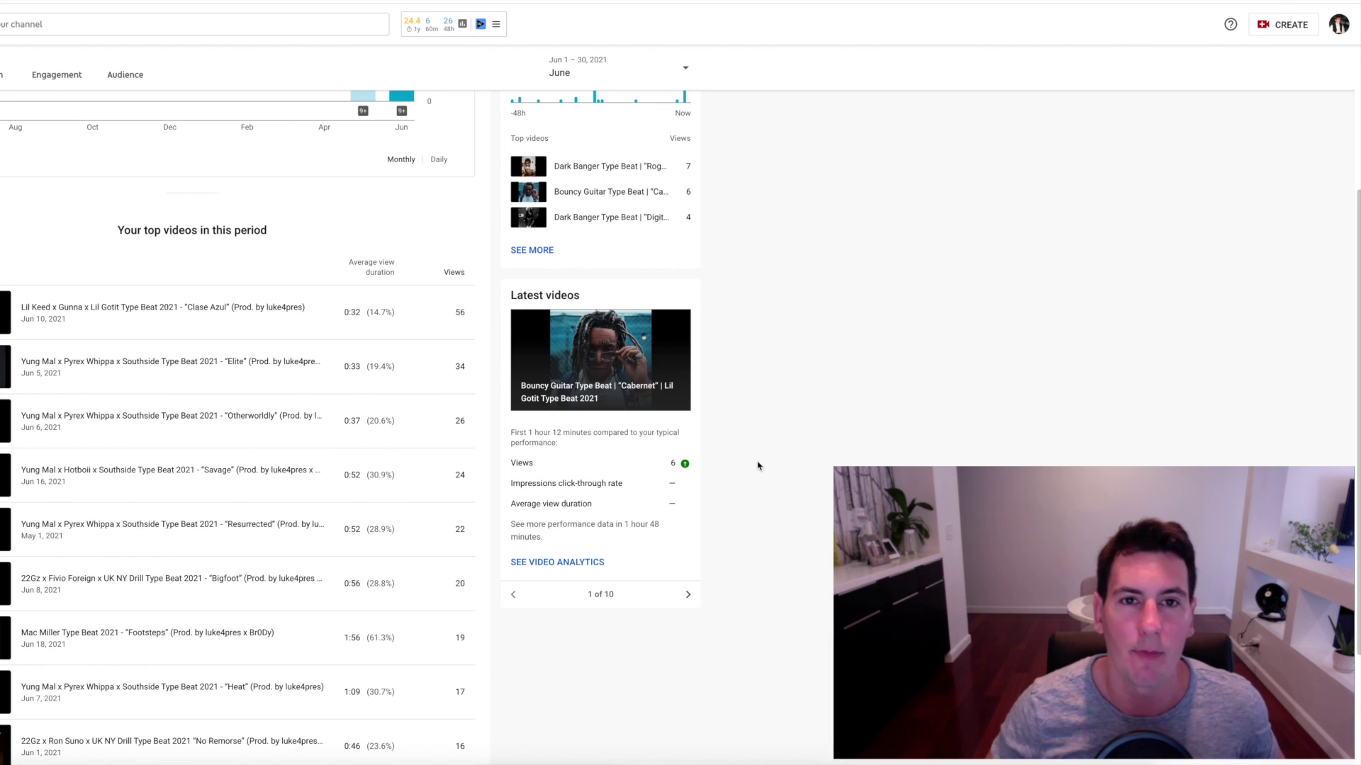
Open June's Reach analytics and scroll down to the Playlists and YouTube search source cards.
scroll(767, 481, "up", 3)
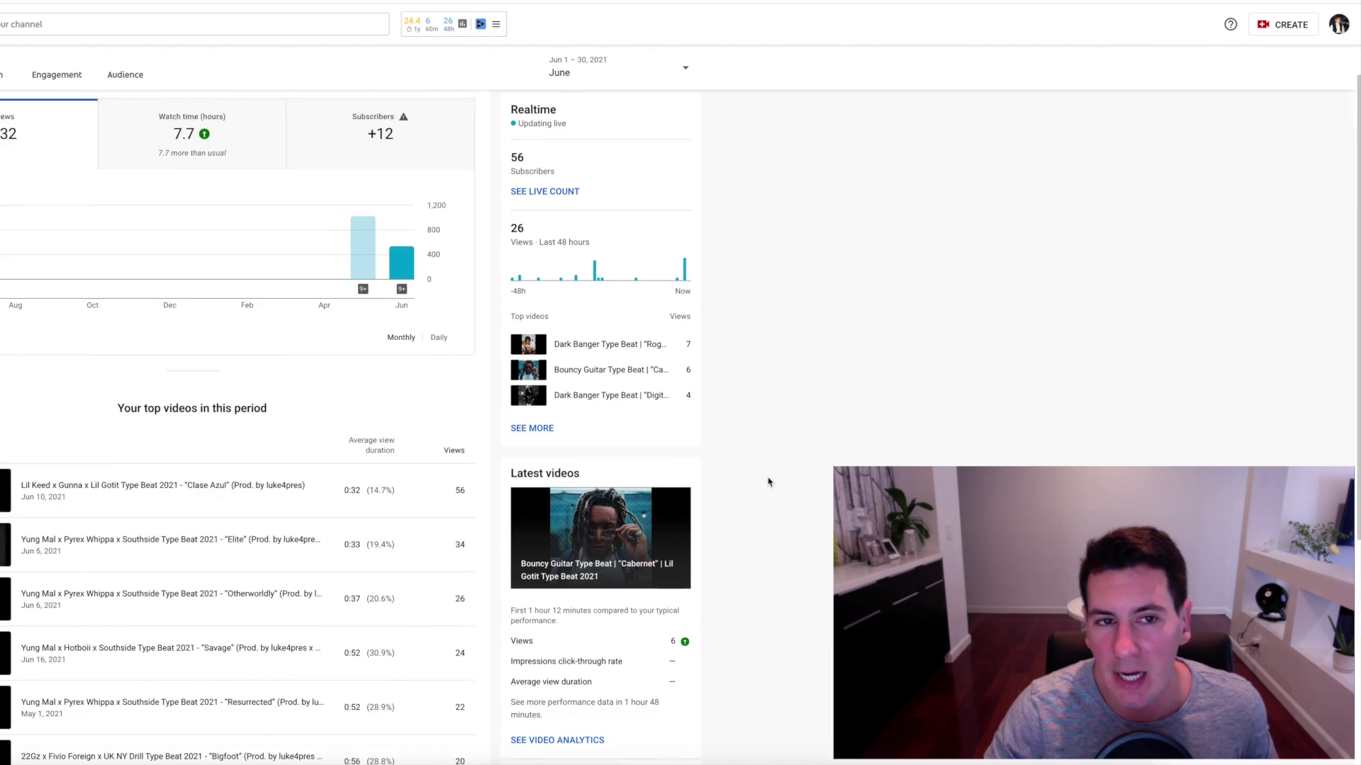
scroll(767, 482, "up", 1)
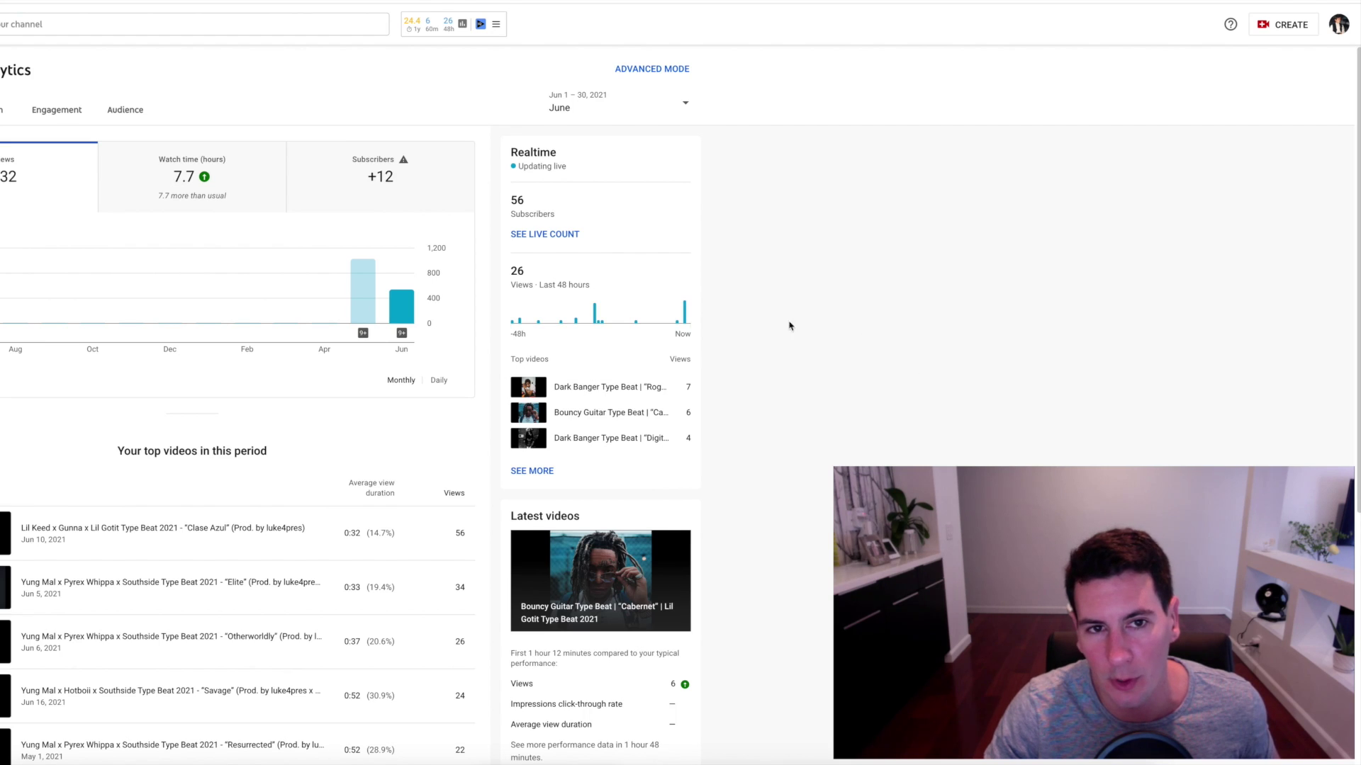
left_click(2, 110)
scroll(750, 415, "down", 1)
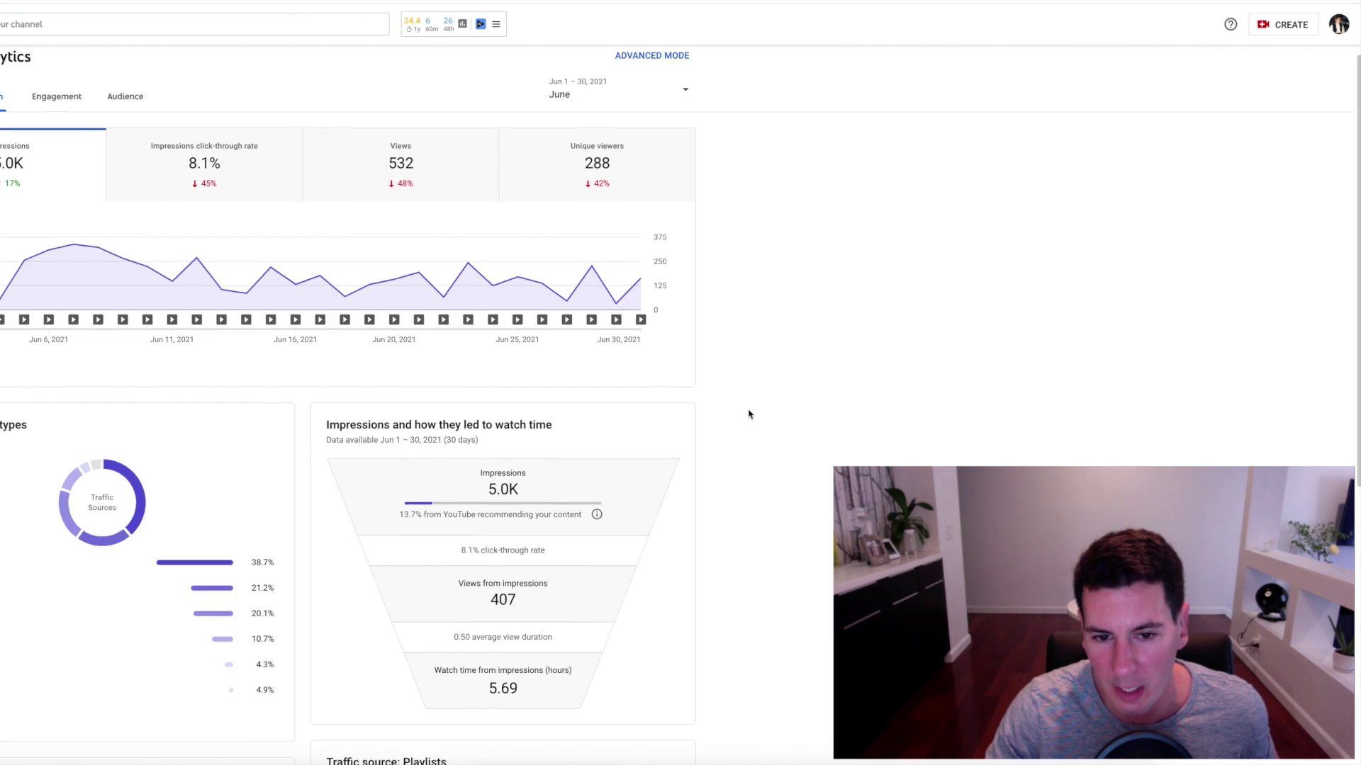
scroll(749, 415, "down", 7)
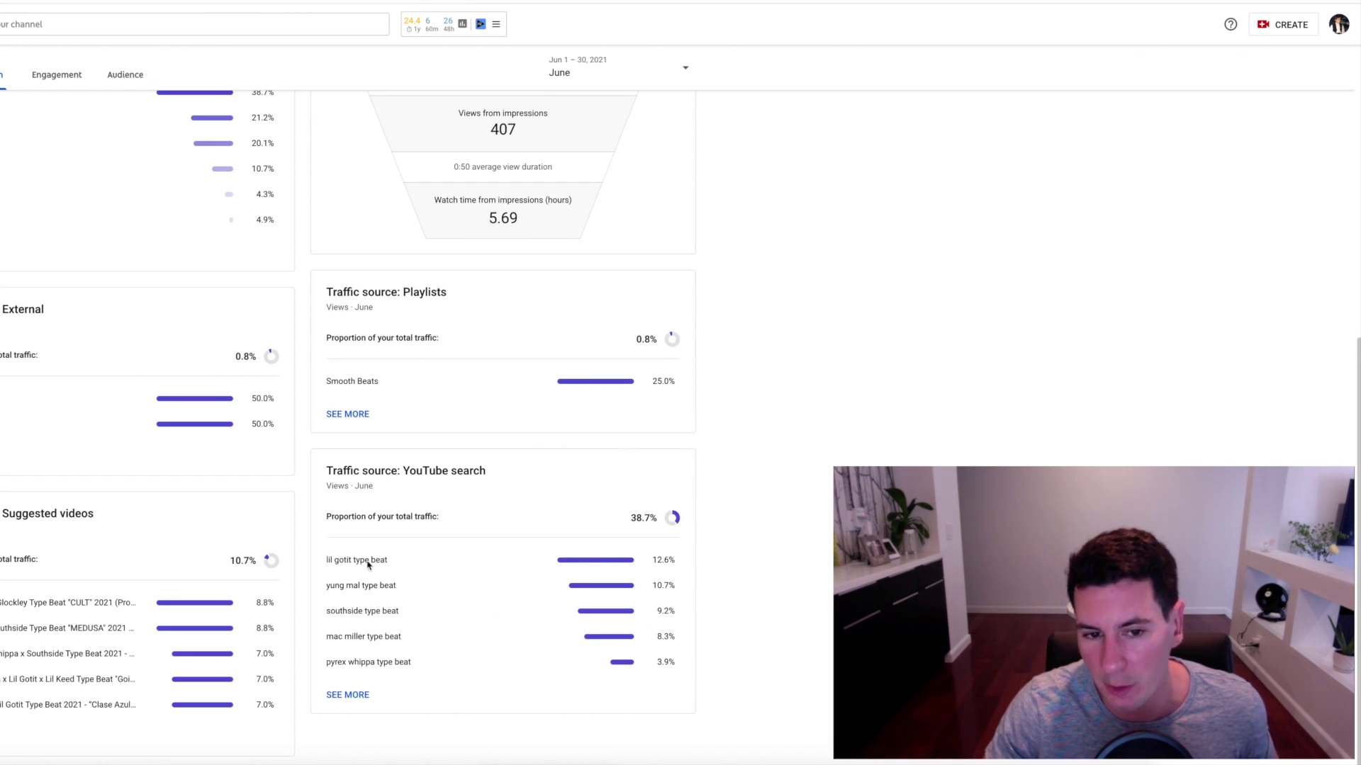
Open the detailed June YouTube search terms report, totalling 206 views.
left_click(348, 694)
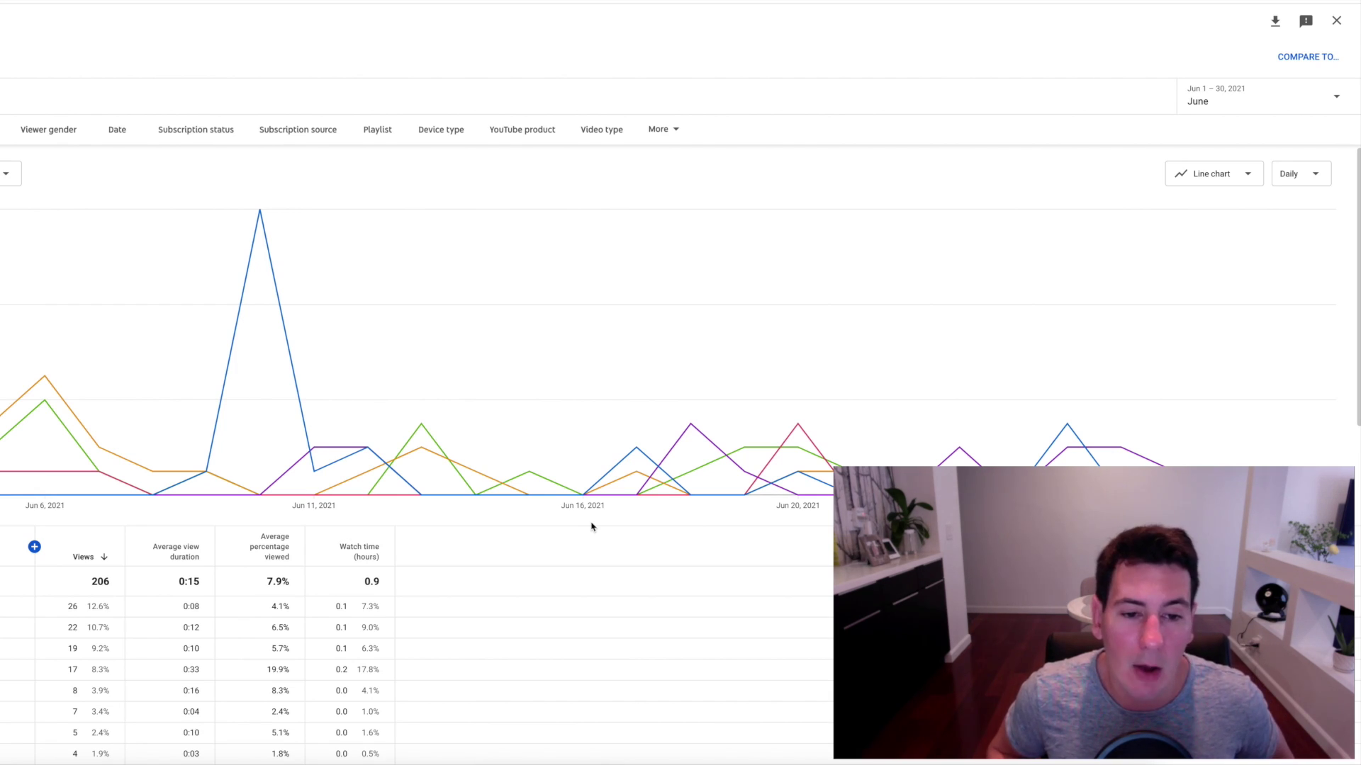
scroll(591, 527, "down", 1)
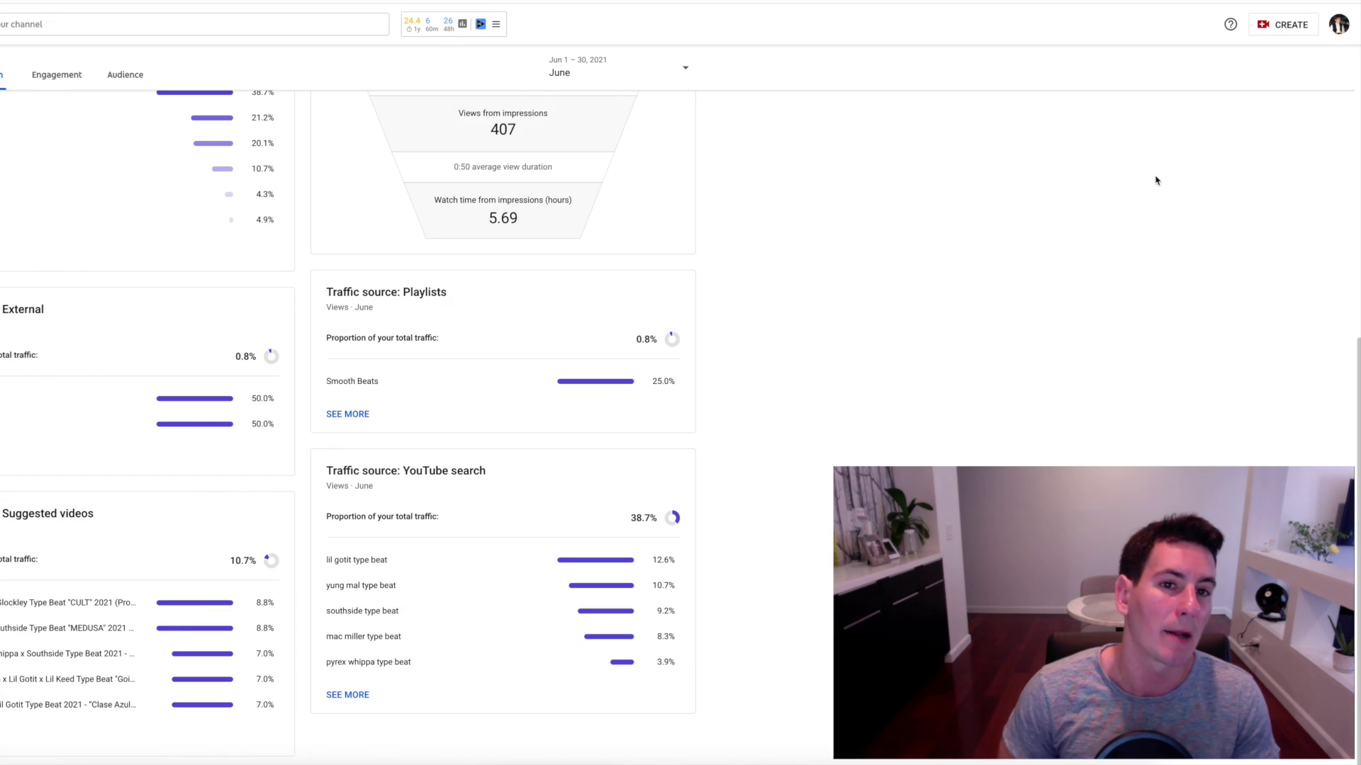
Scroll back to the top of June's Reach report showing 5.0K impressions.
scroll(853, 340, "up", 7)
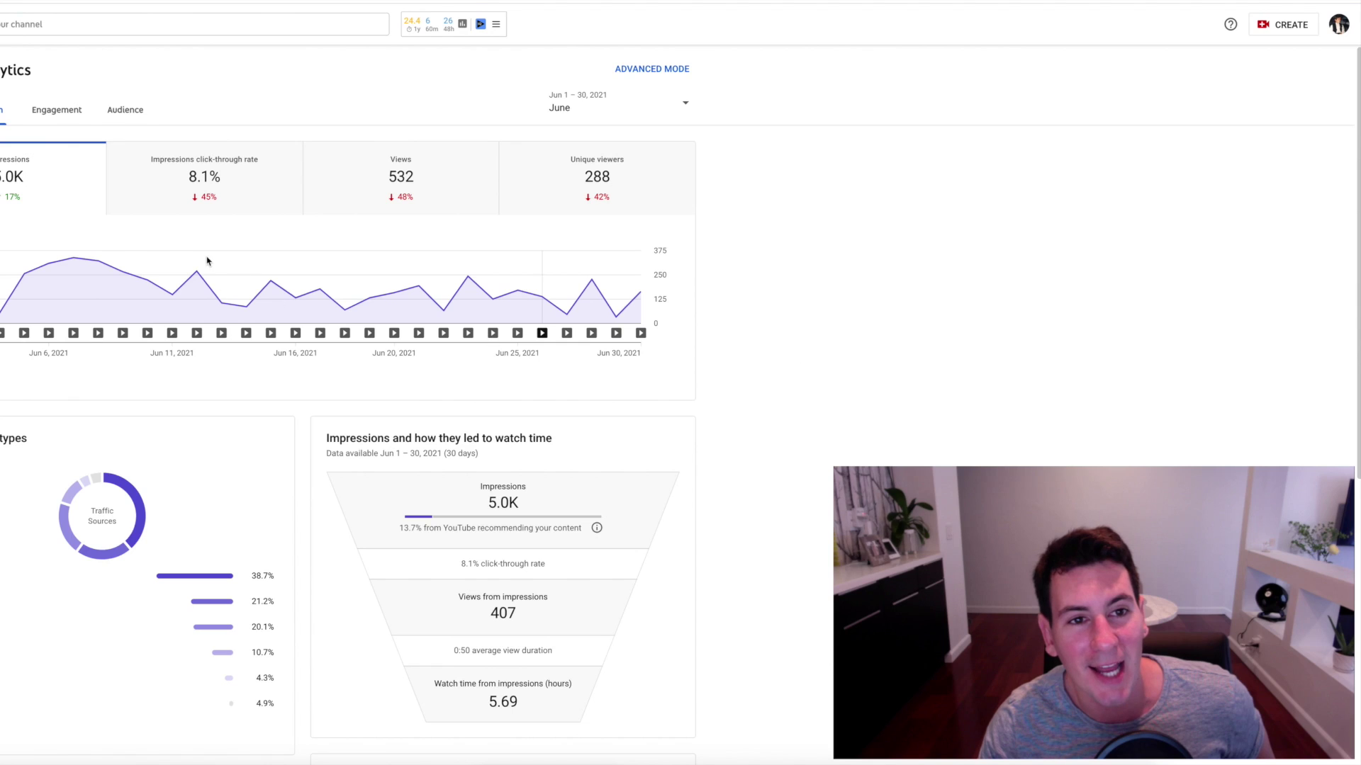